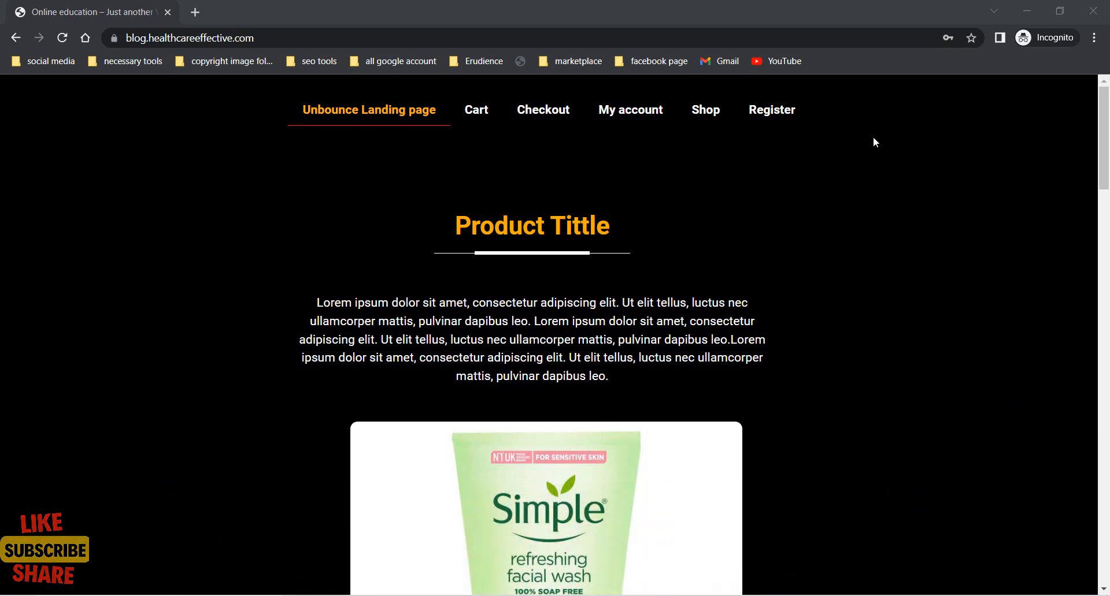
- Open the site's Register popup, view its Login and Sign Up forms, and close it
left_click(779, 117)
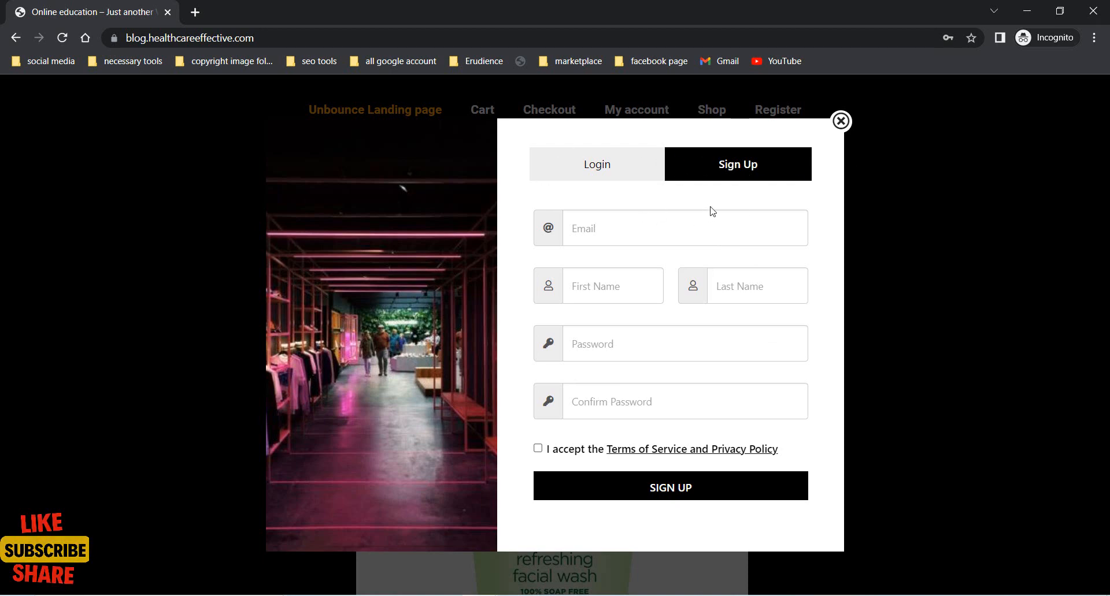
left_click(601, 172)
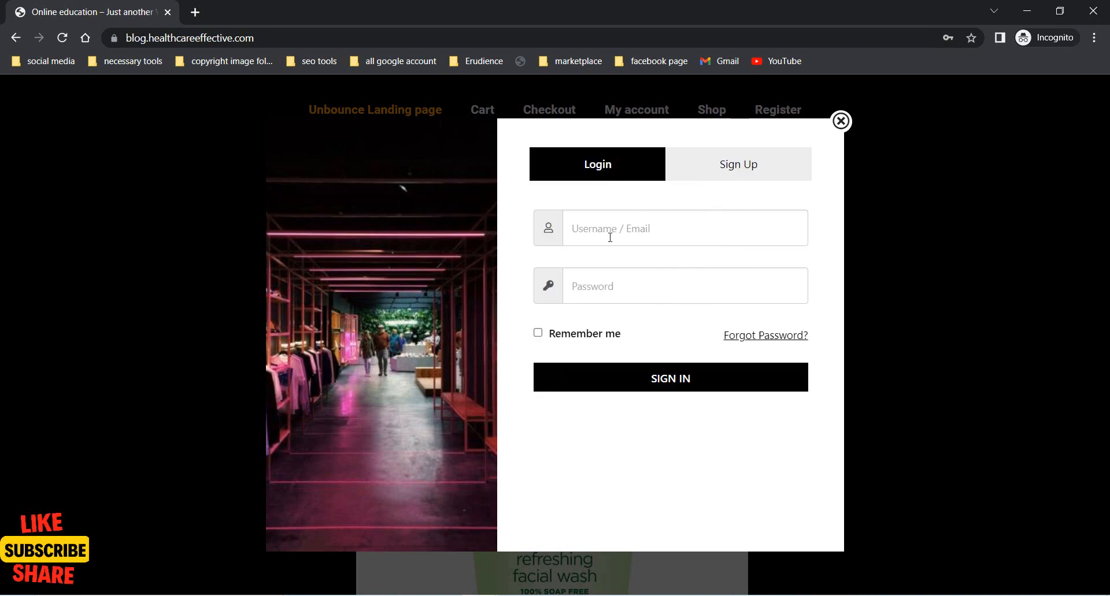
left_click(759, 169)
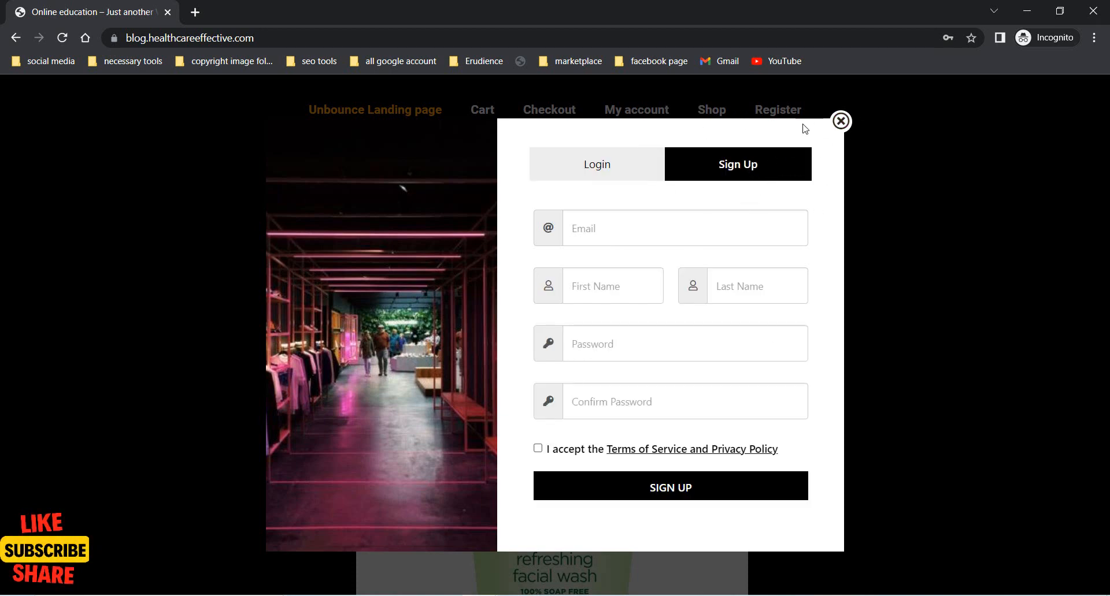
left_click(841, 121)
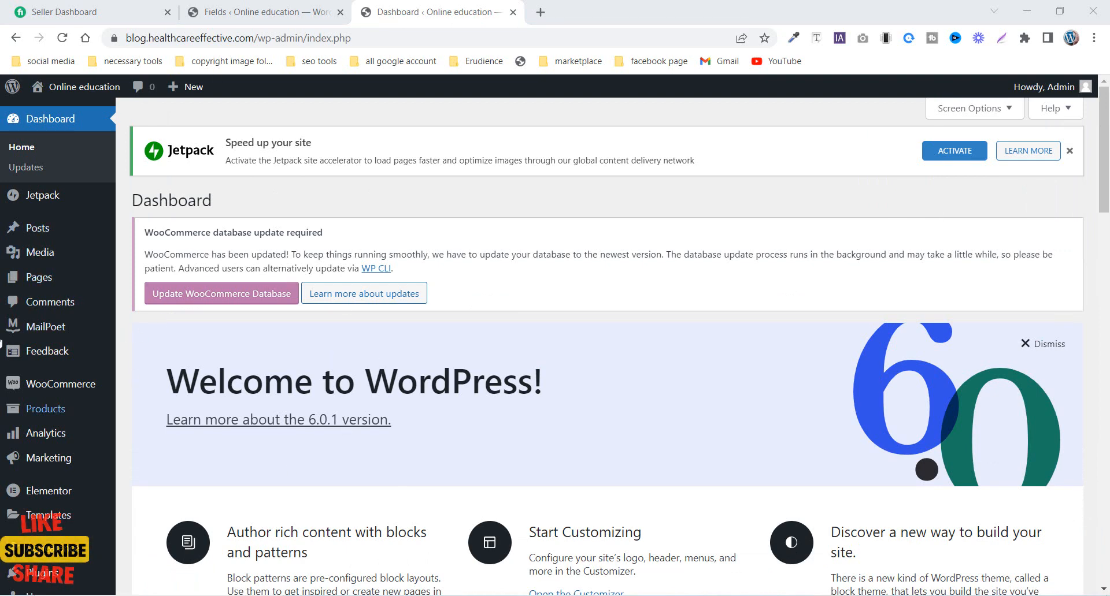
- Search for "Login/Signup Popup" among the new plugins available in the WordPress admin
scroll(444, 391, "down", 1)
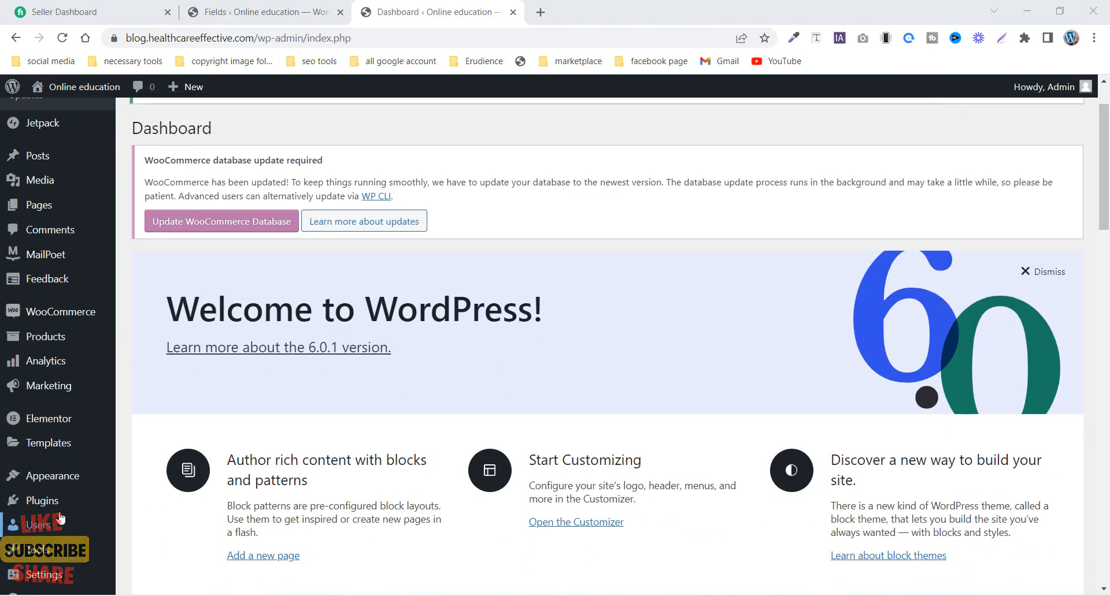
mouse_move(43, 506)
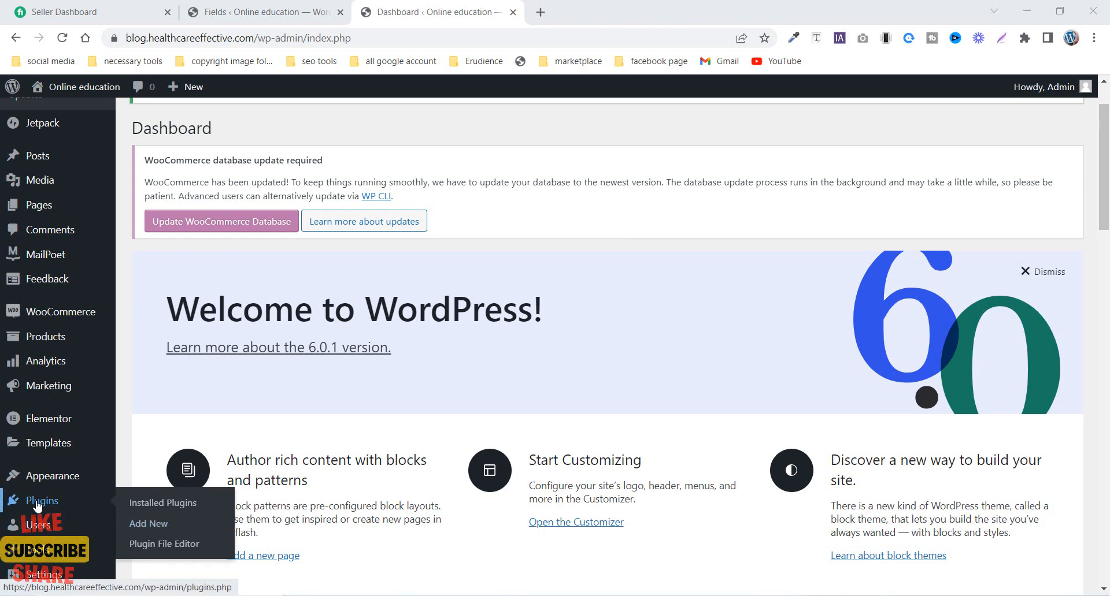
left_click(161, 526)
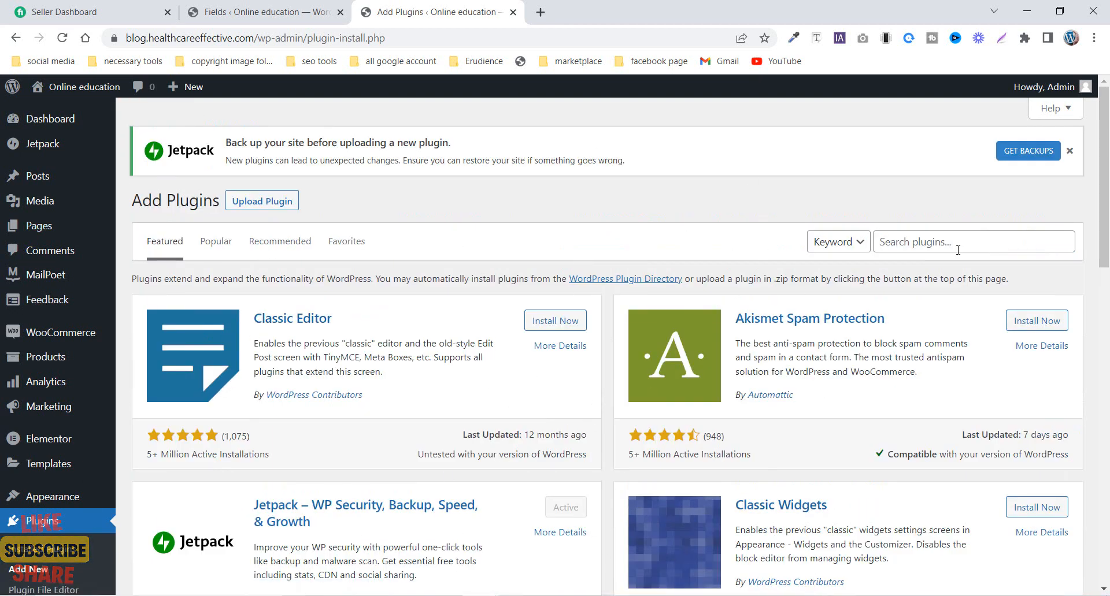
right_click(910, 249)
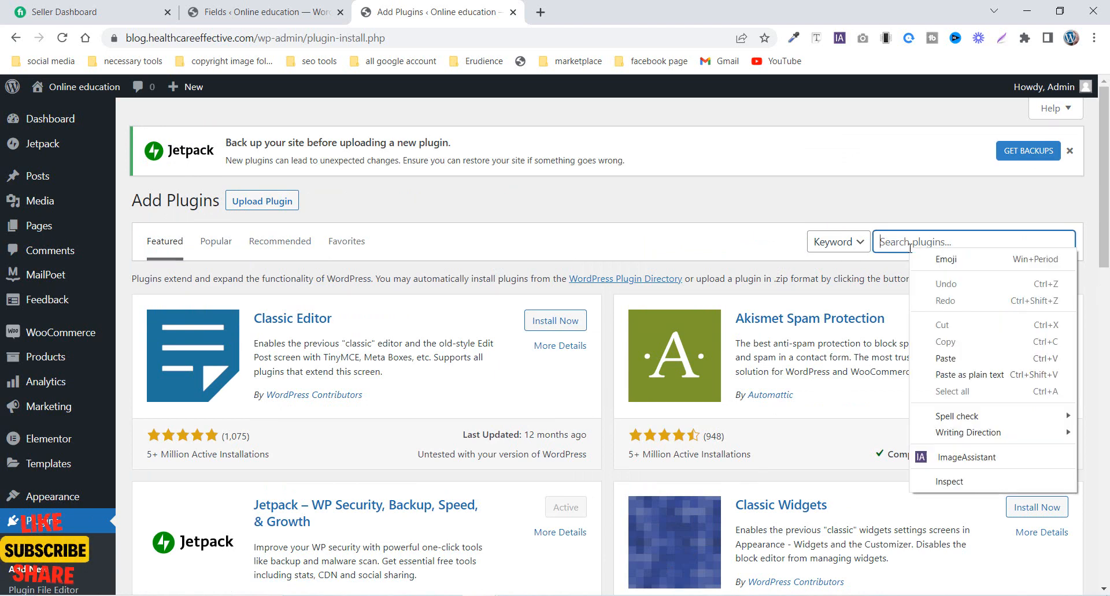
left_click(946, 358)
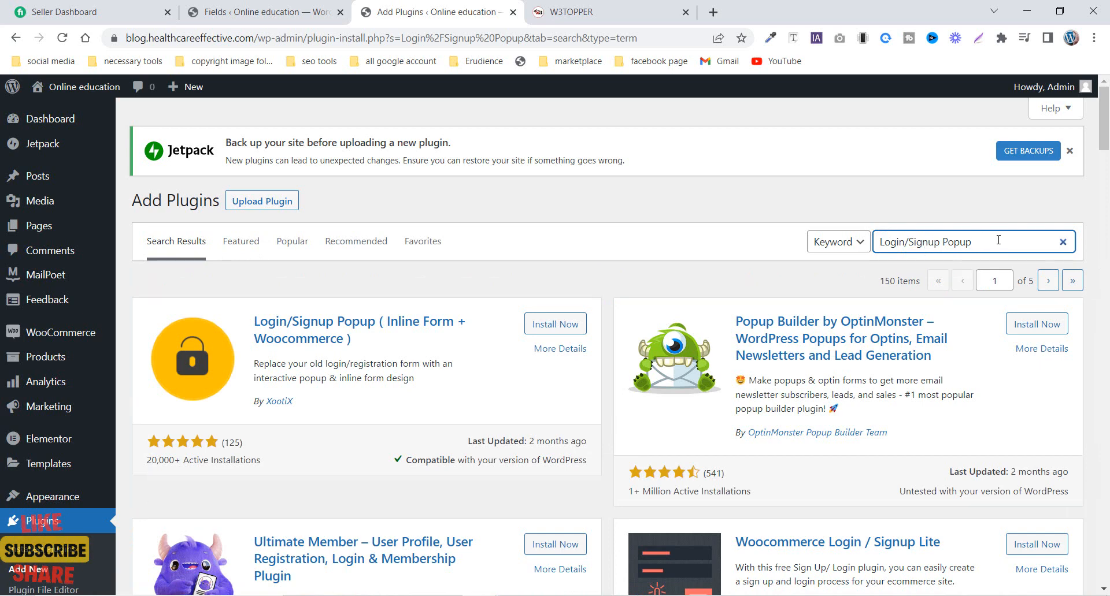
- Install and activate the Login/Signup Popup plugin by XootiX
left_click_drag(998, 239, 796, 303)
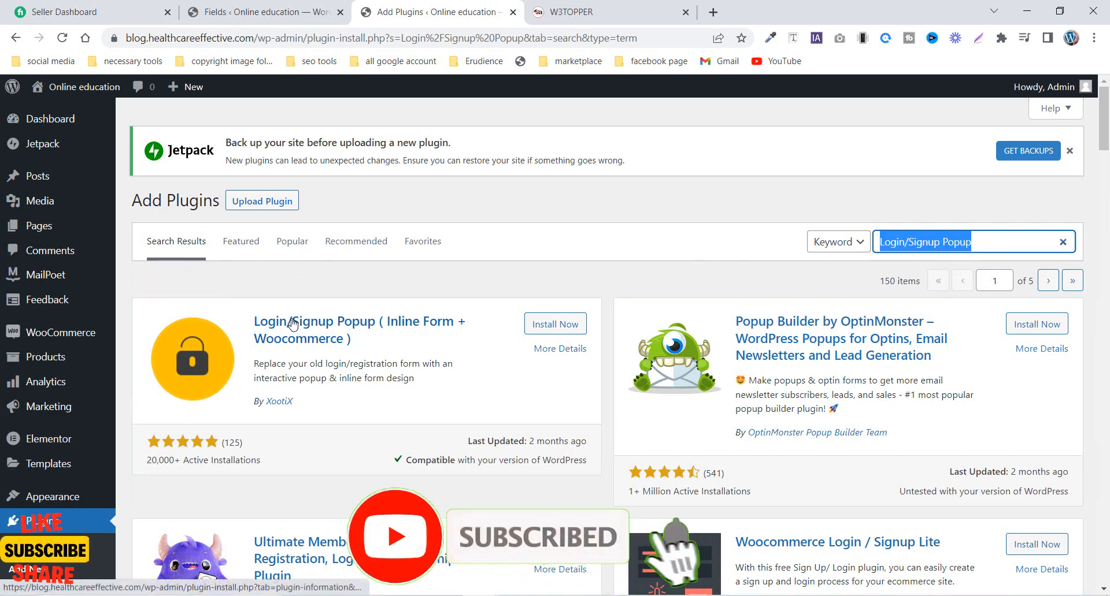
left_click(540, 331)
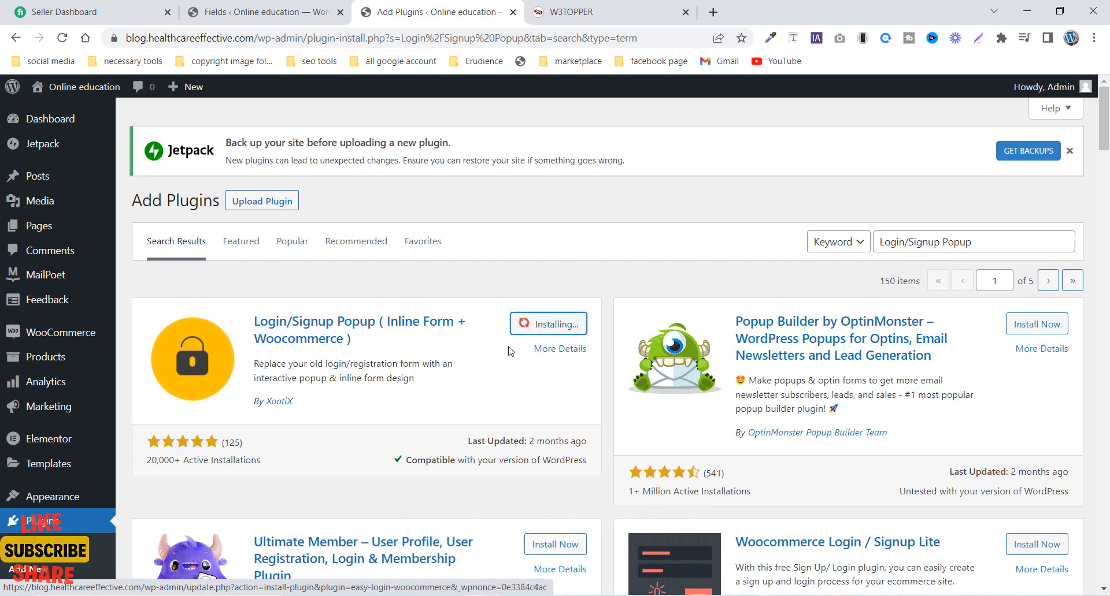
left_click(551, 334)
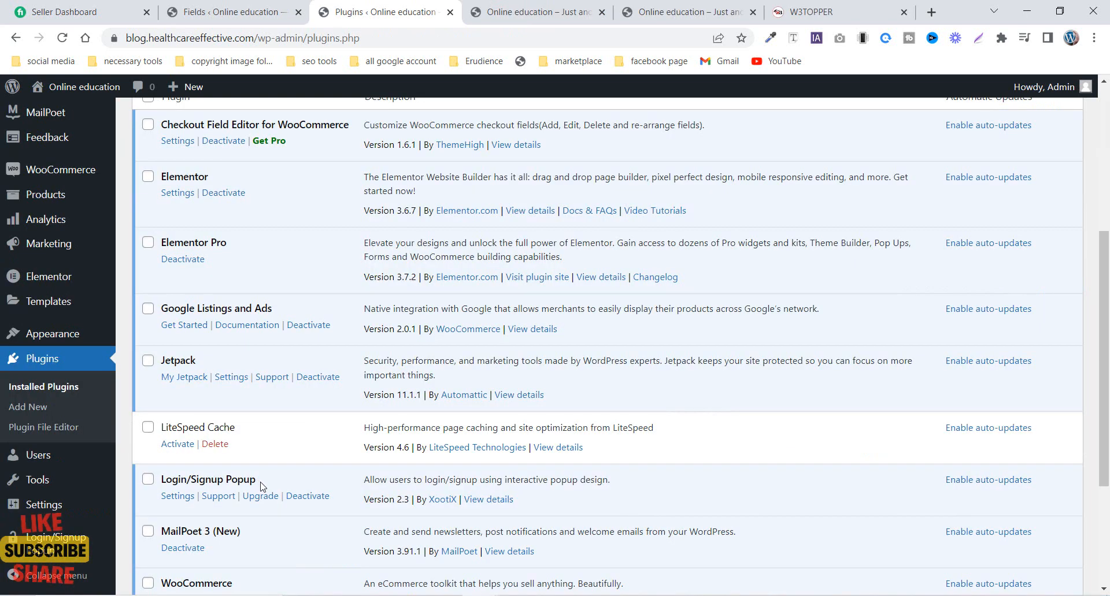
left_click_drag(260, 487, 167, 483)
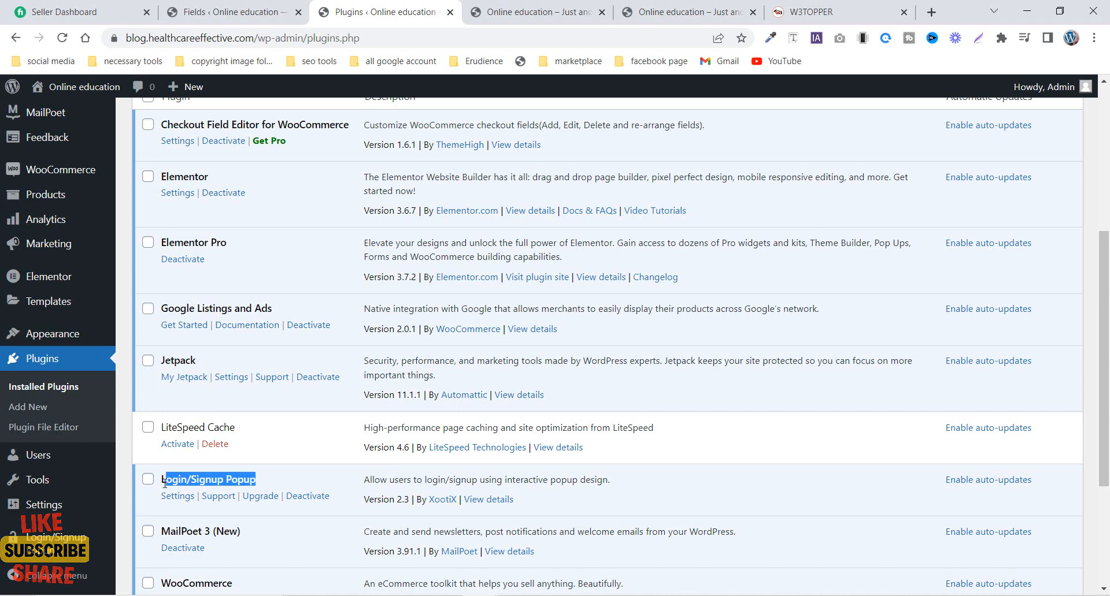
left_click_drag(276, 485, 159, 483)
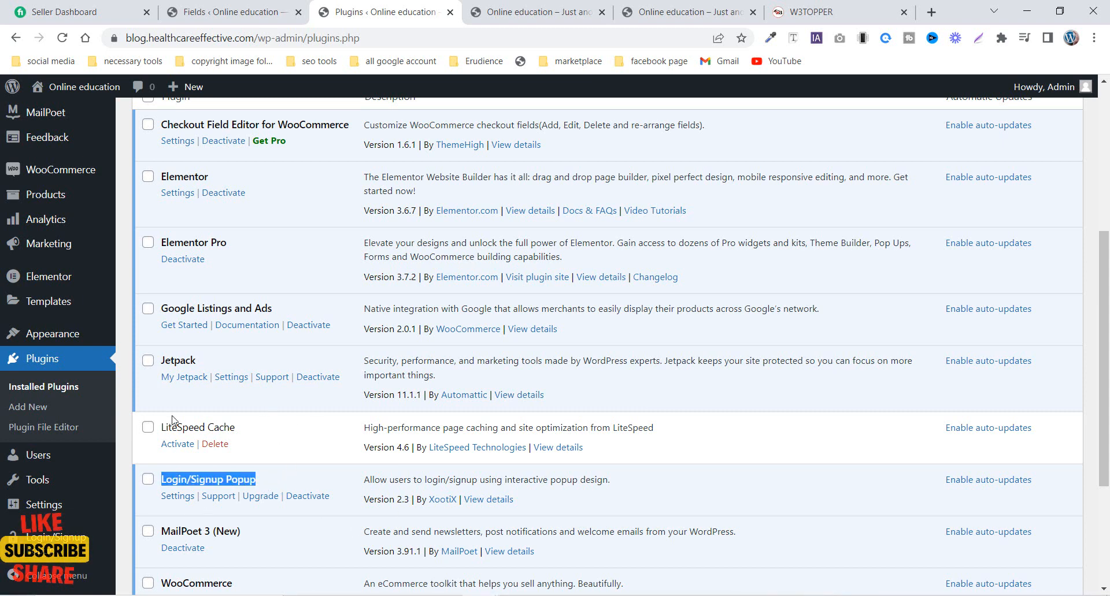
- Examine the navigation menu and content on the site's front page
left_click(560, 5)
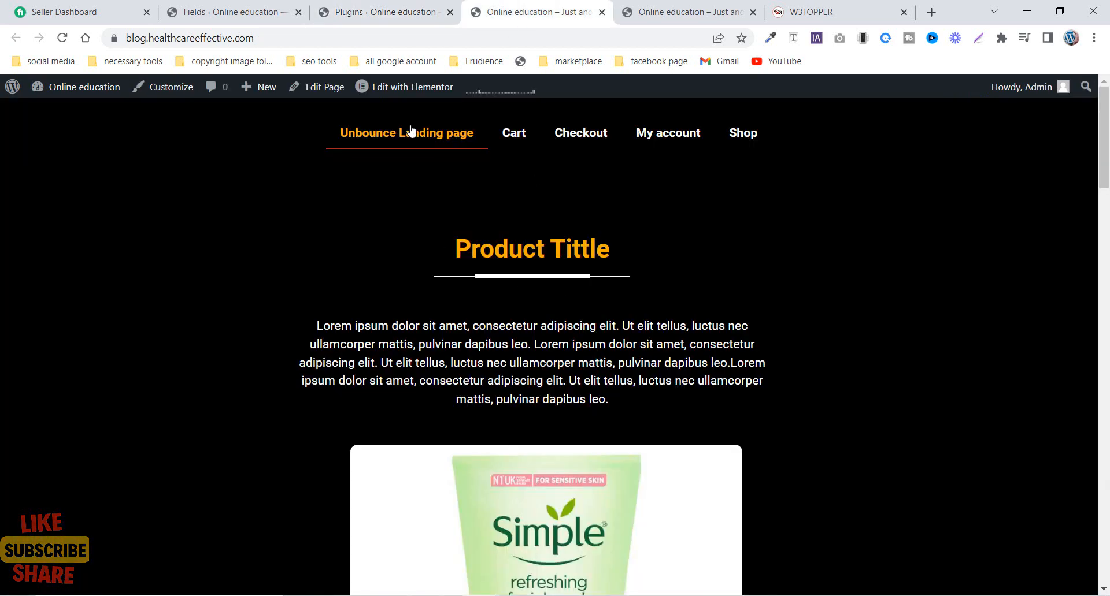
scroll(485, 376, "down", 10)
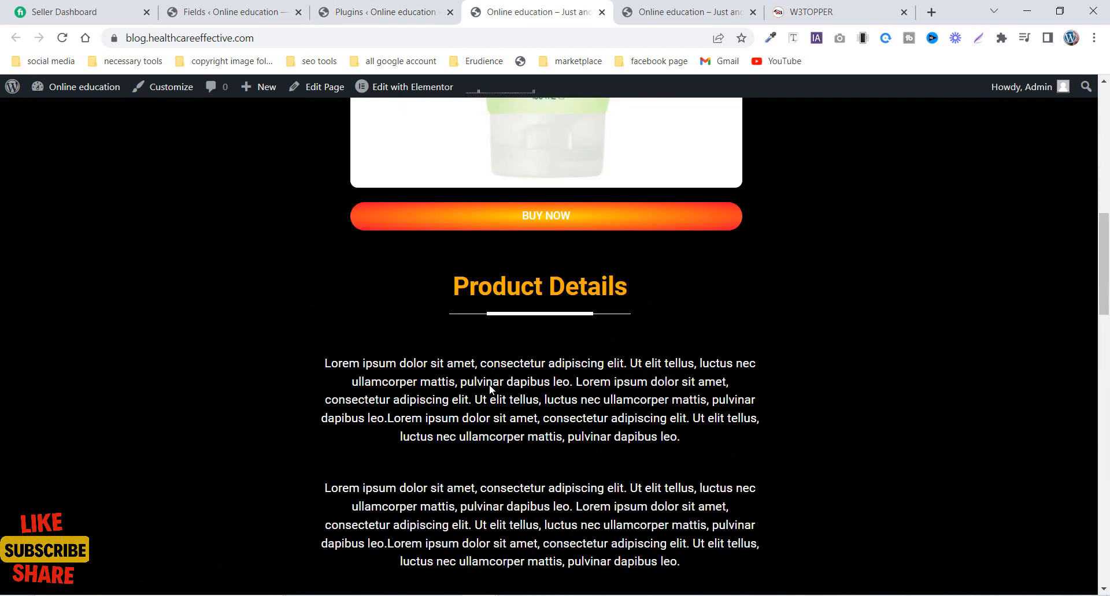
scroll(489, 384, "up", 10)
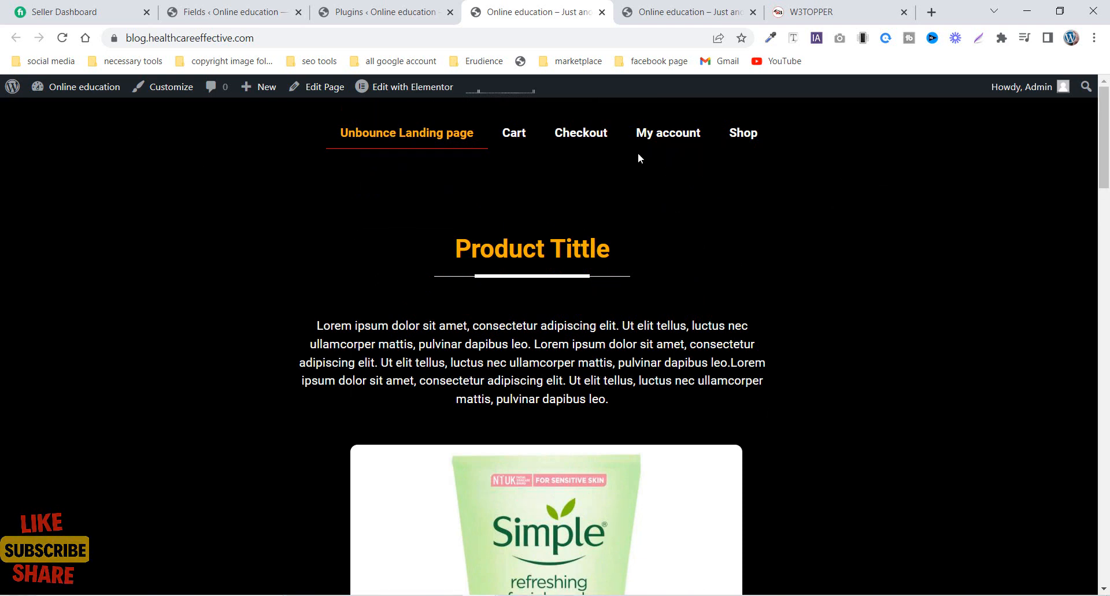
scroll(472, 508, "down", 2)
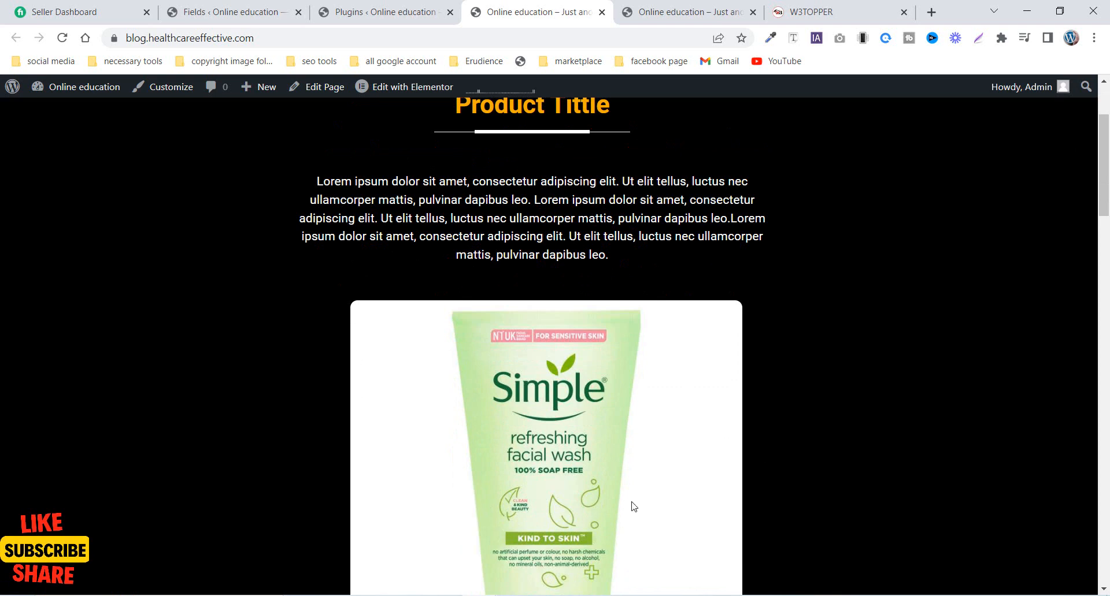
scroll(497, 361, "up", 2)
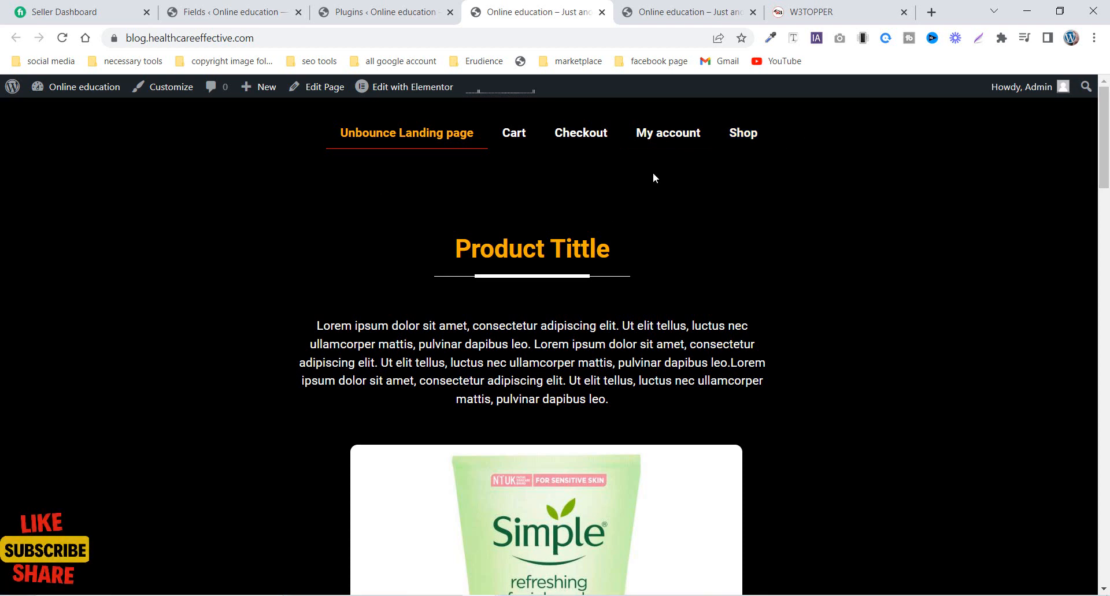
- Open the site's menu editor and expand the Login/Signup Popup items available for Menu 1
key("ctrl+shift+Tab")
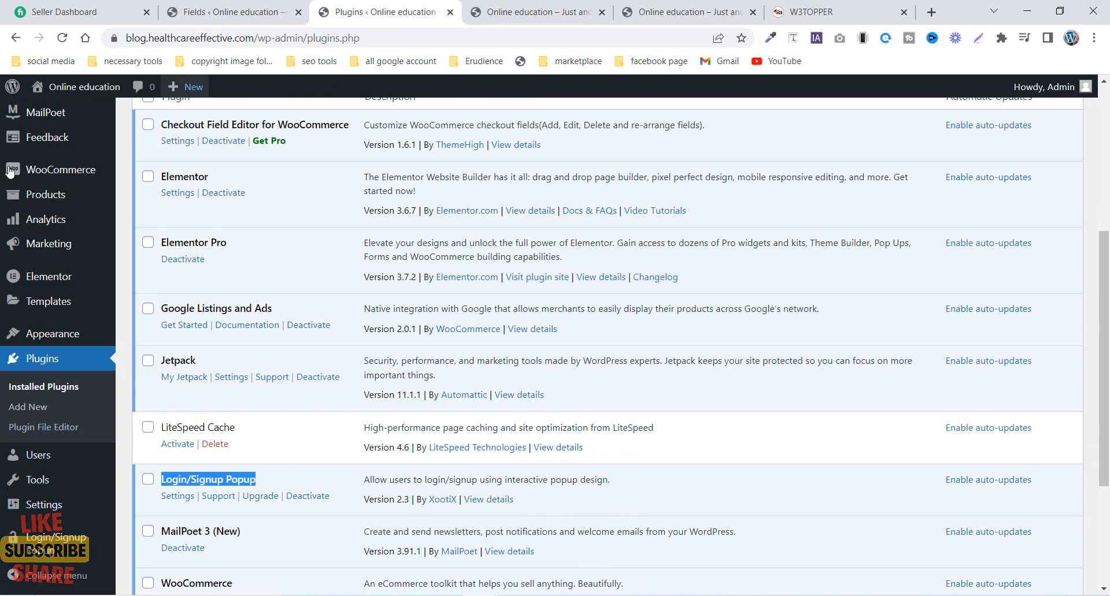
mouse_move(52, 334)
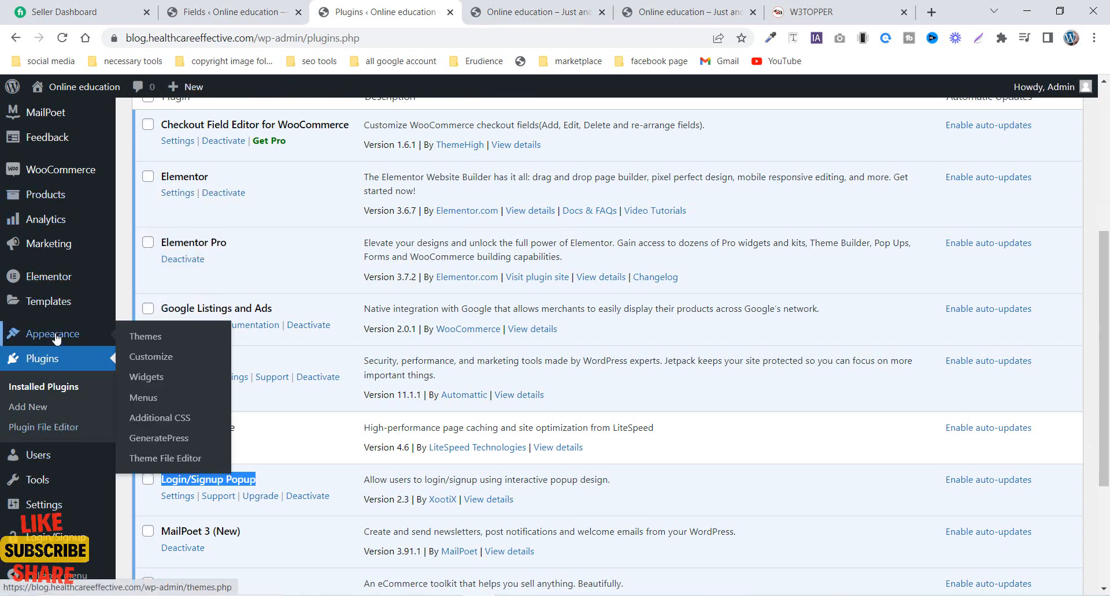
left_click(143, 398)
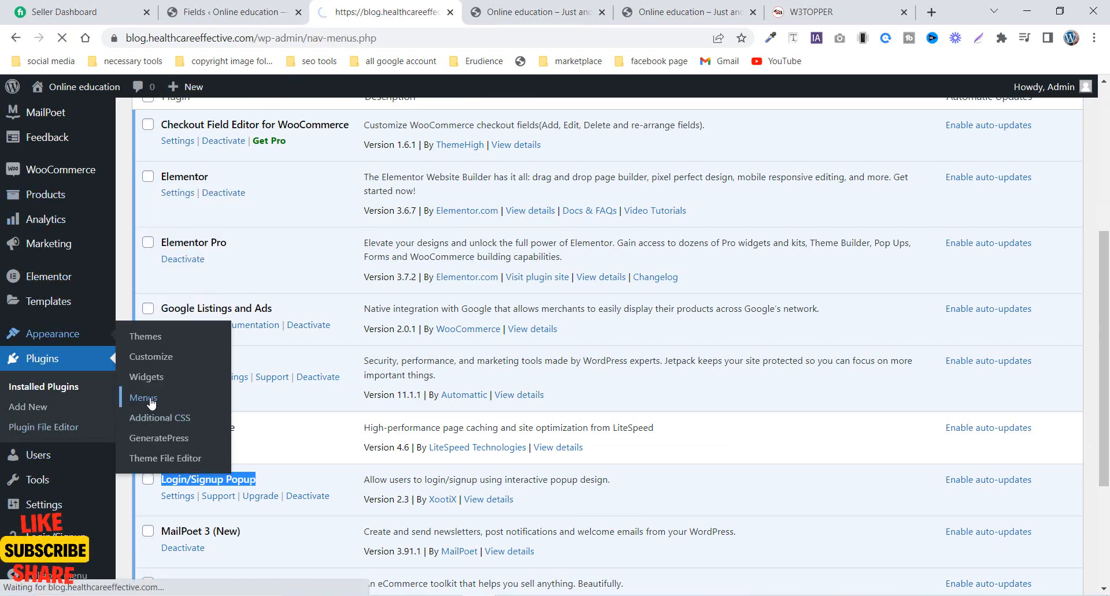
scroll(340, 388, "down", 4)
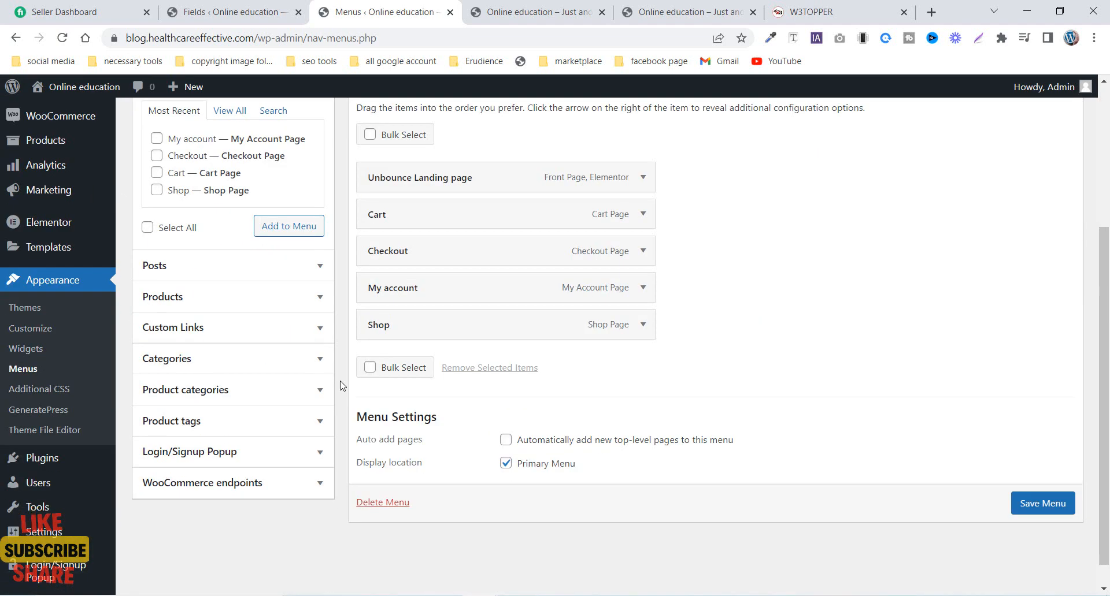
scroll(485, 416, "up", 4)
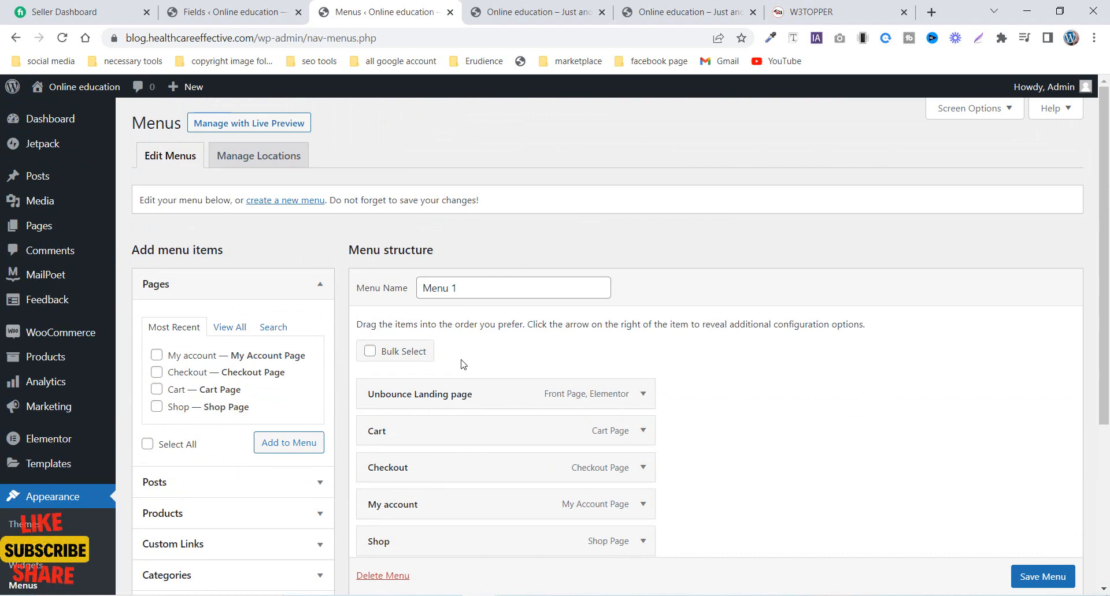
scroll(462, 364, "down", 2)
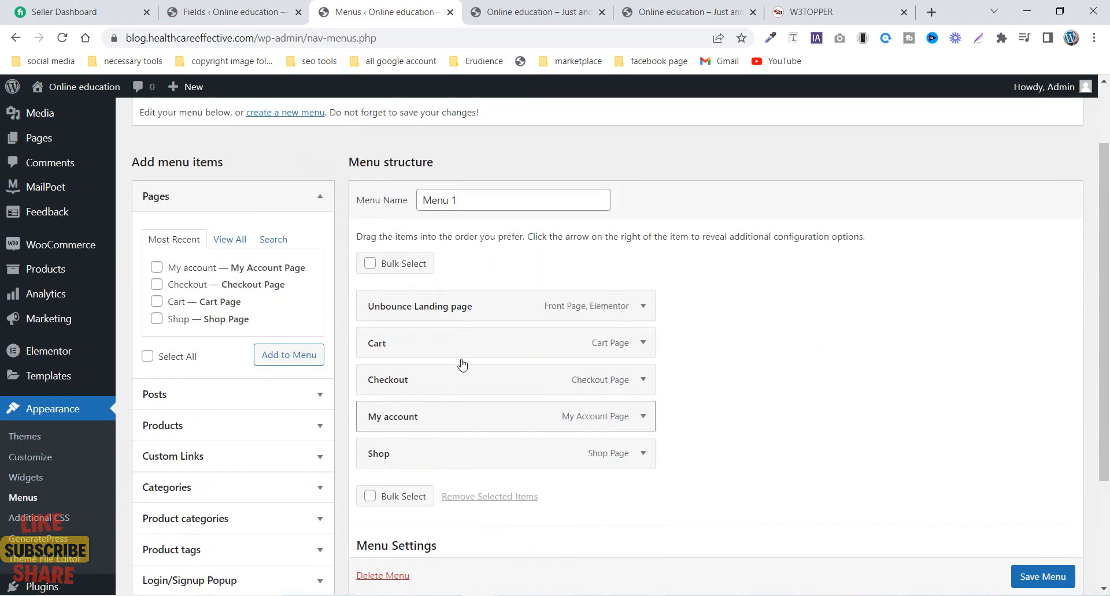
scroll(144, 347, "down", 2)
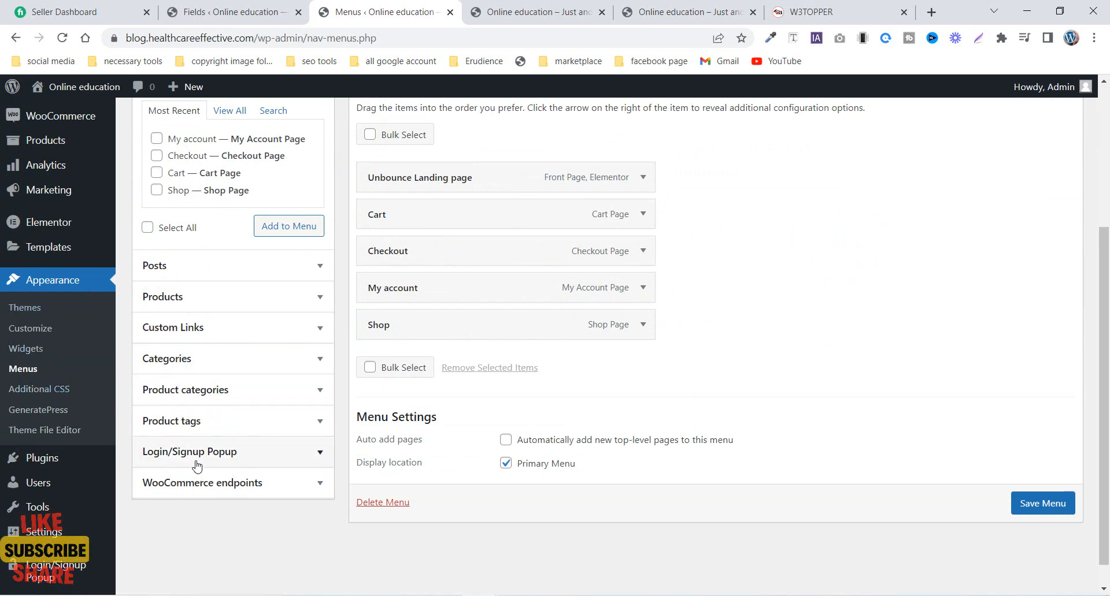
left_click(247, 457)
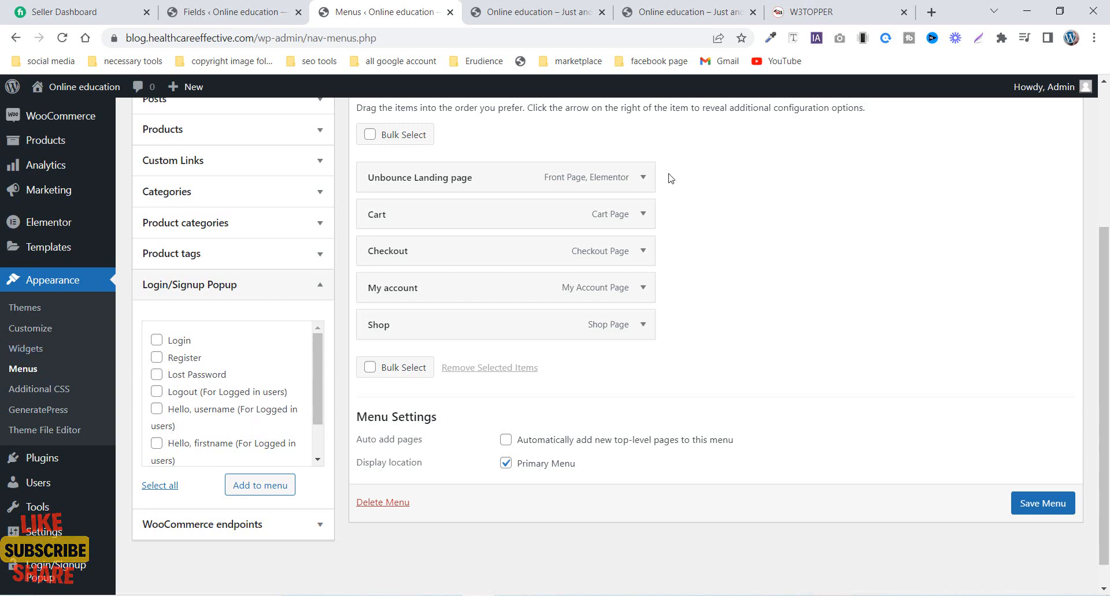
- Add the Login/Signup Popup plugin's Register item to Menu 1 and save the menu
left_click(540, 11)
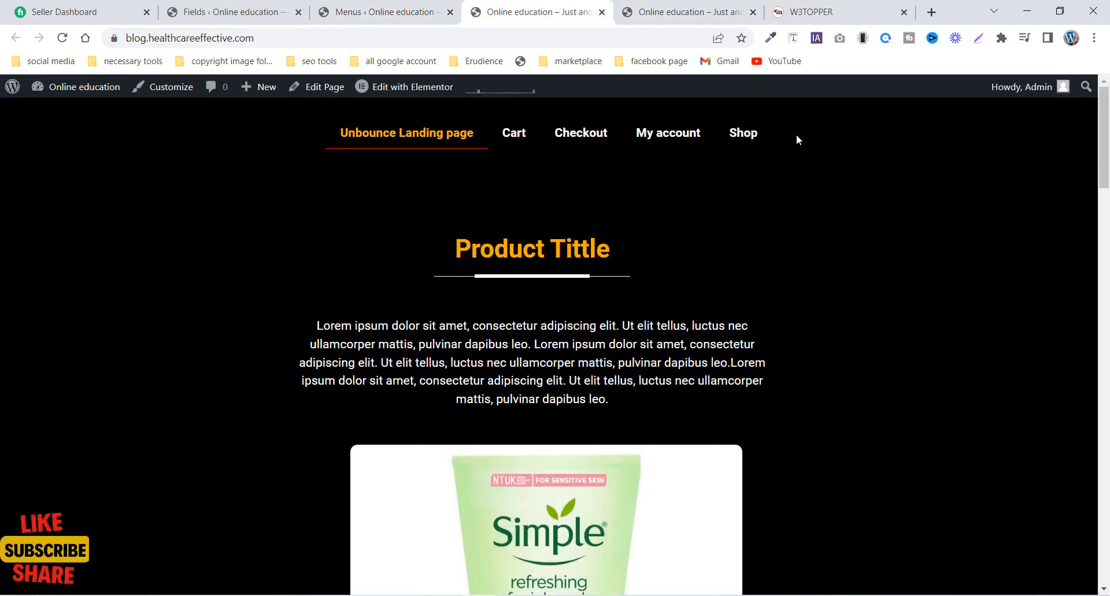
left_click(385, 10)
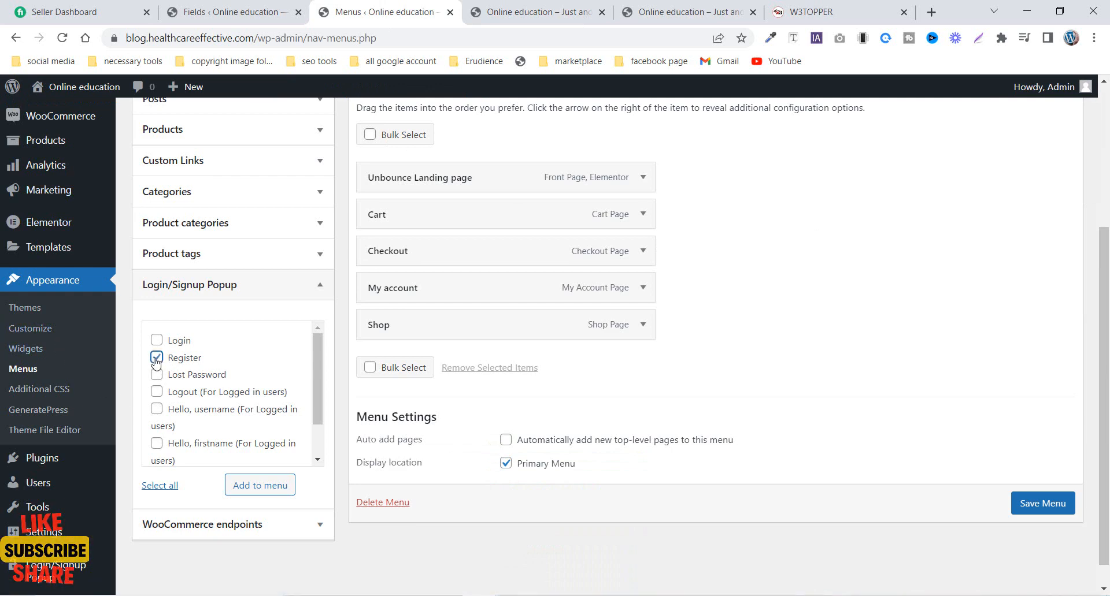
left_click(245, 488)
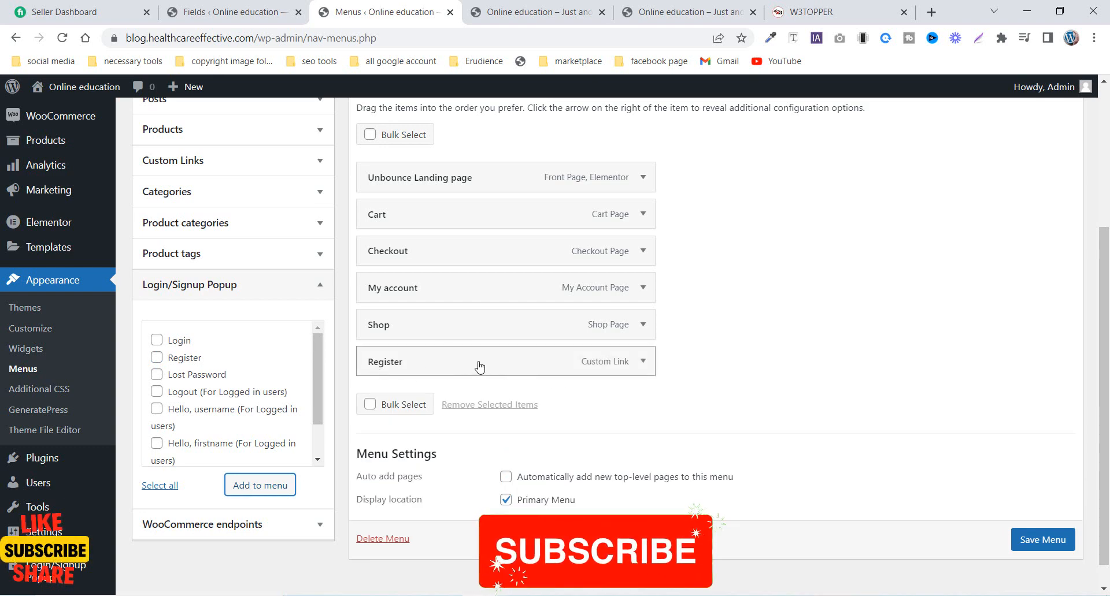
scroll(479, 366, "down", 1)
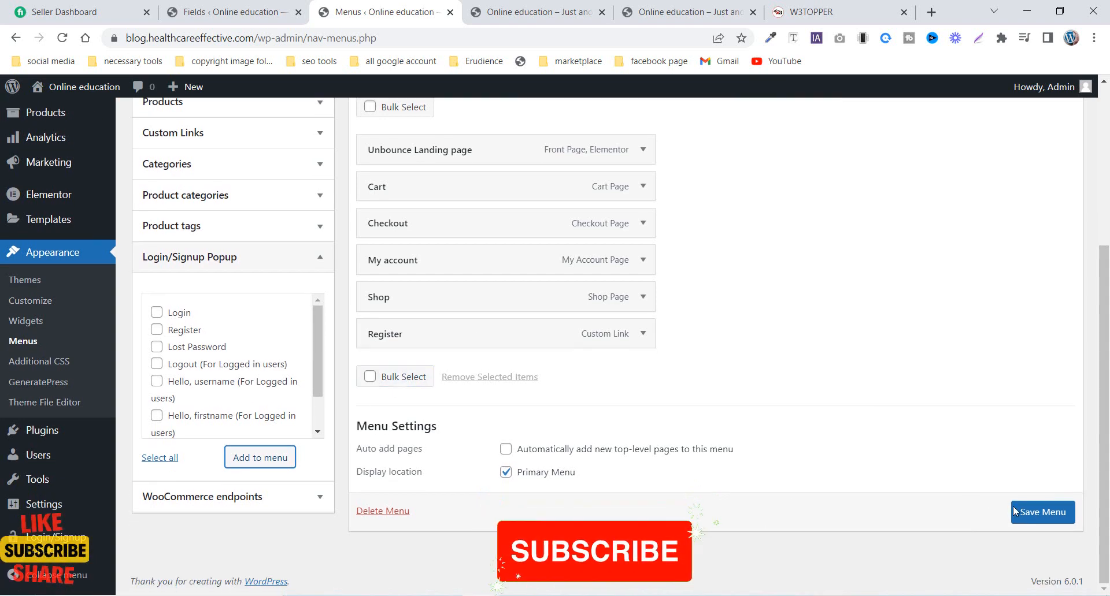
left_click(1040, 513)
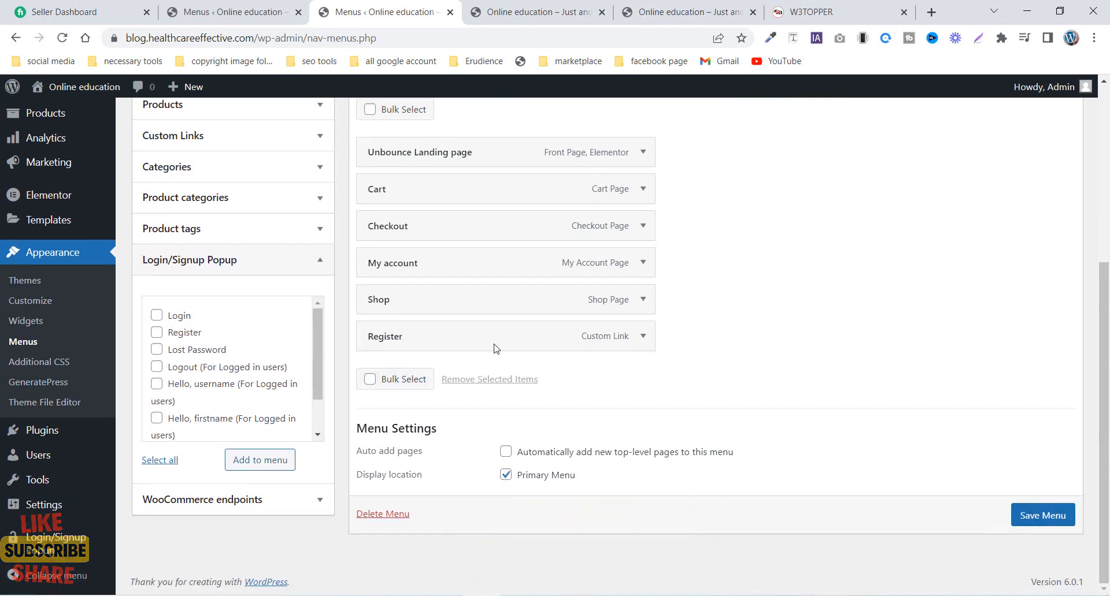
- Return to the site's front page and copy its web address
left_click(504, 17)
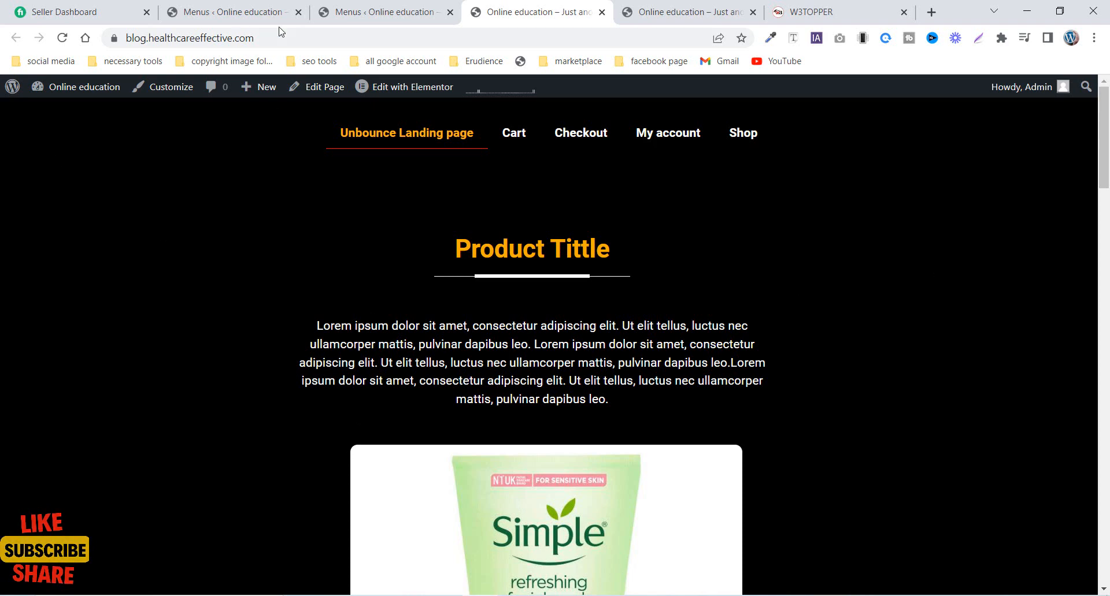
left_click(183, 37)
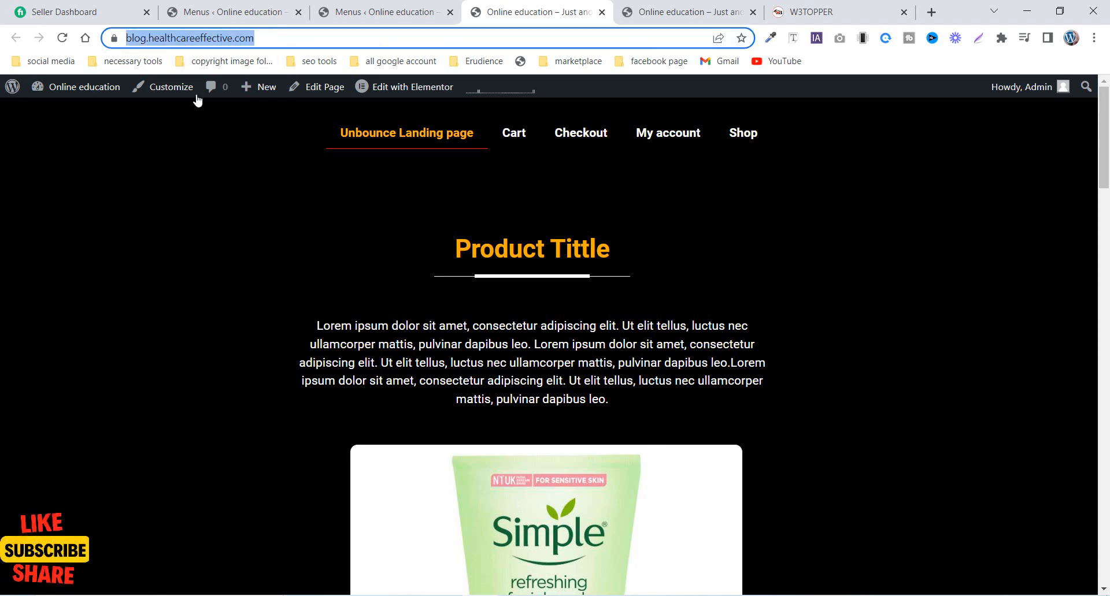
right_click(185, 39)
left_click(224, 146)
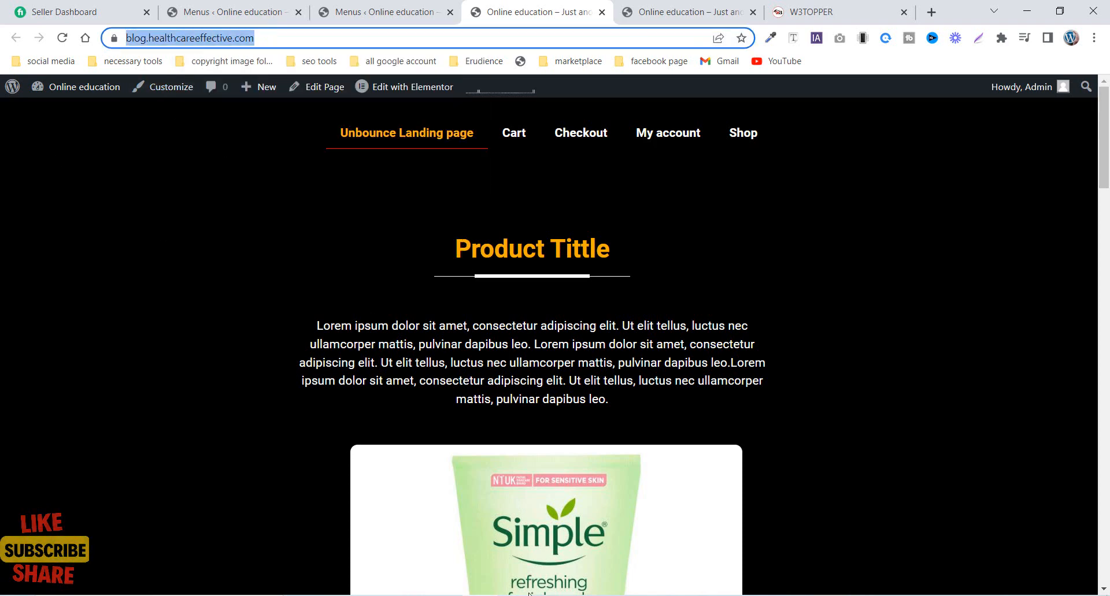
- Open the copied site address in a new incognito window
right_click(480, 595)
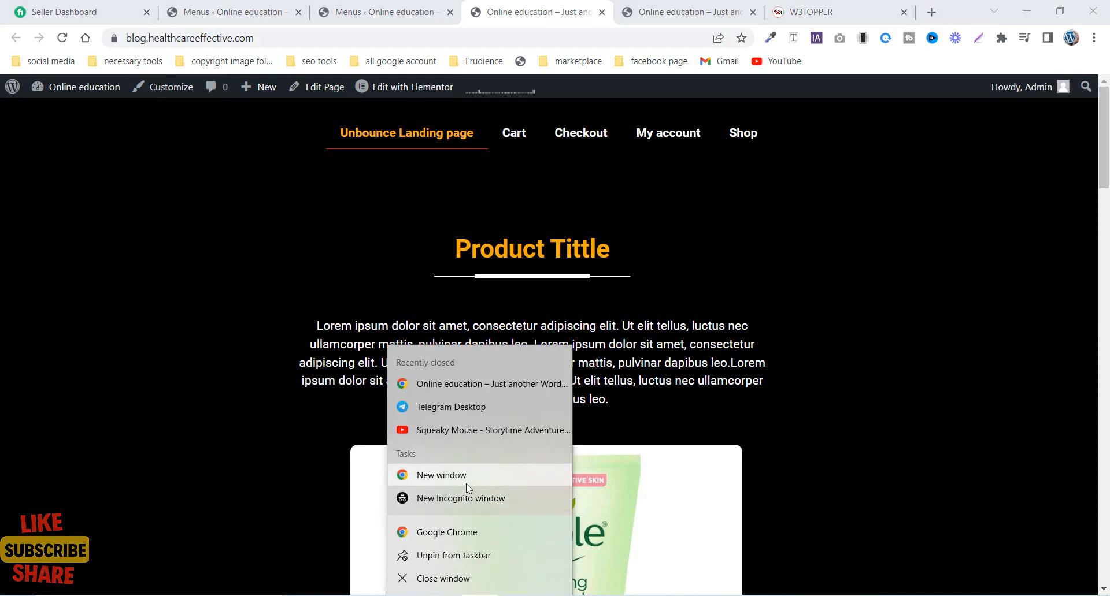
left_click(472, 500)
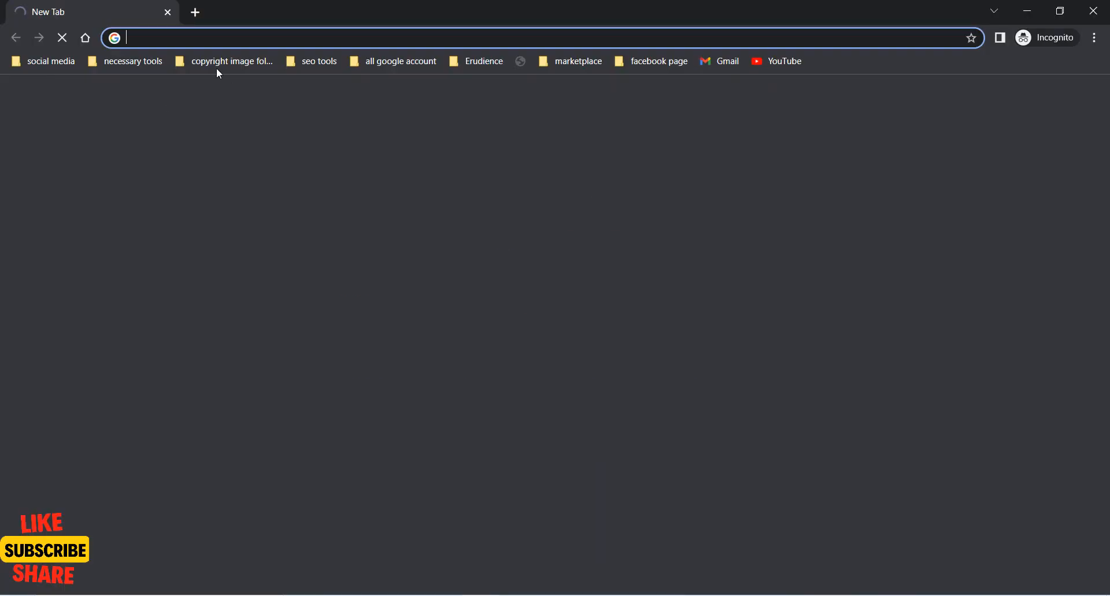
right_click(200, 41)
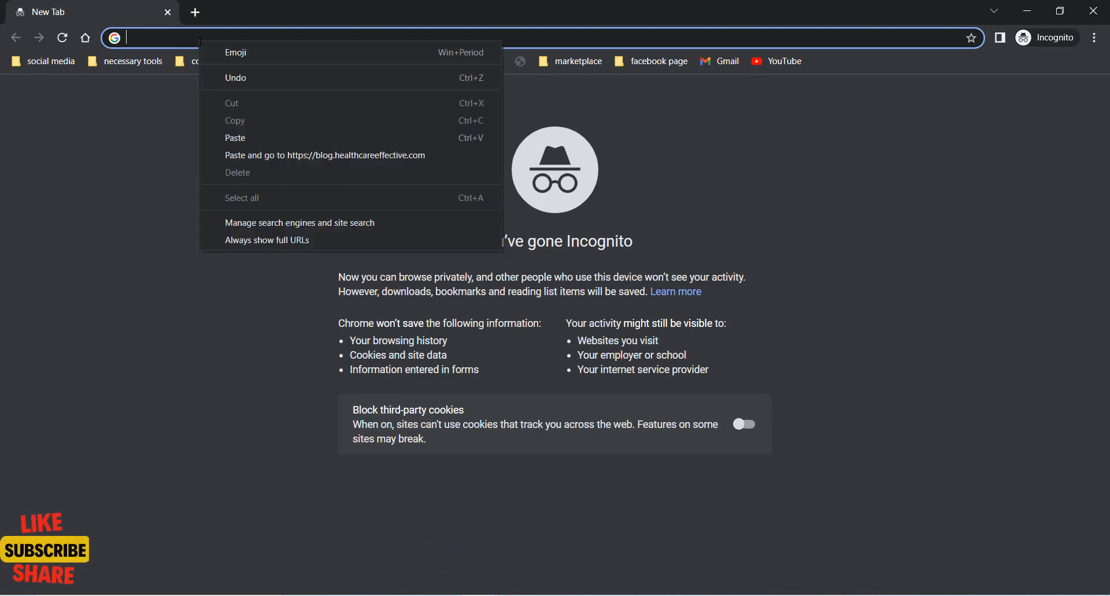
left_click(248, 140)
key("Return")
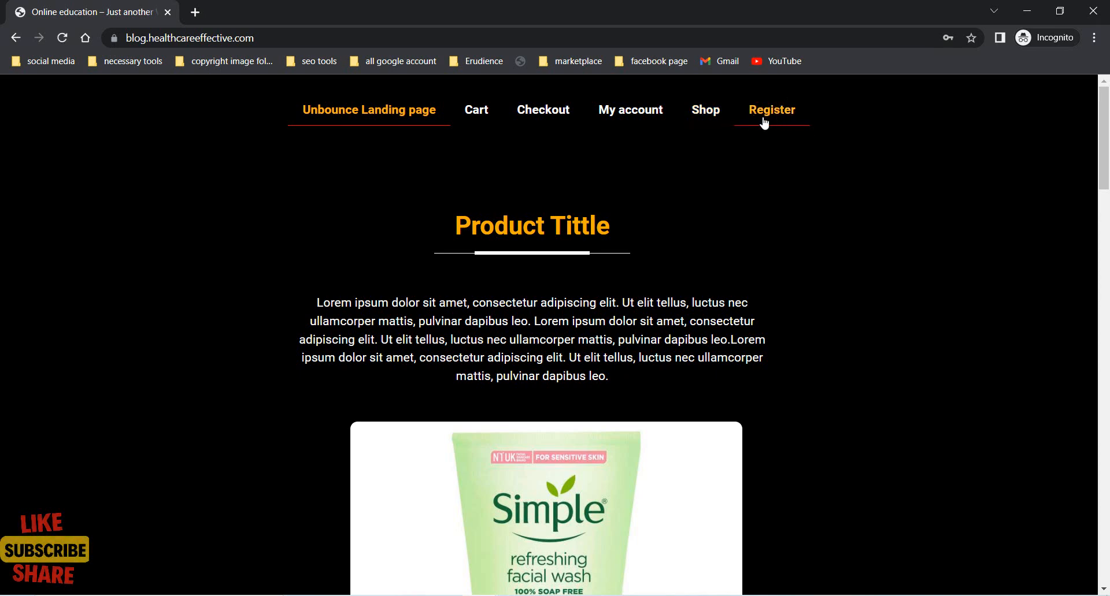
- Check the Sign Up and Login forms in the Register item's popup, and close the popup
left_click(763, 122)
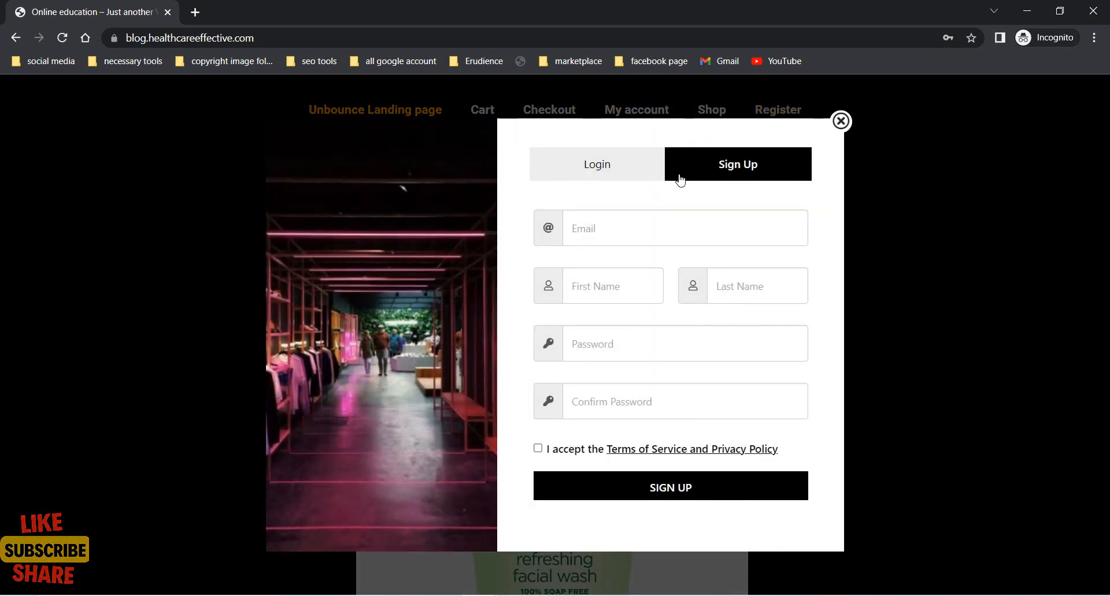
left_click(612, 177)
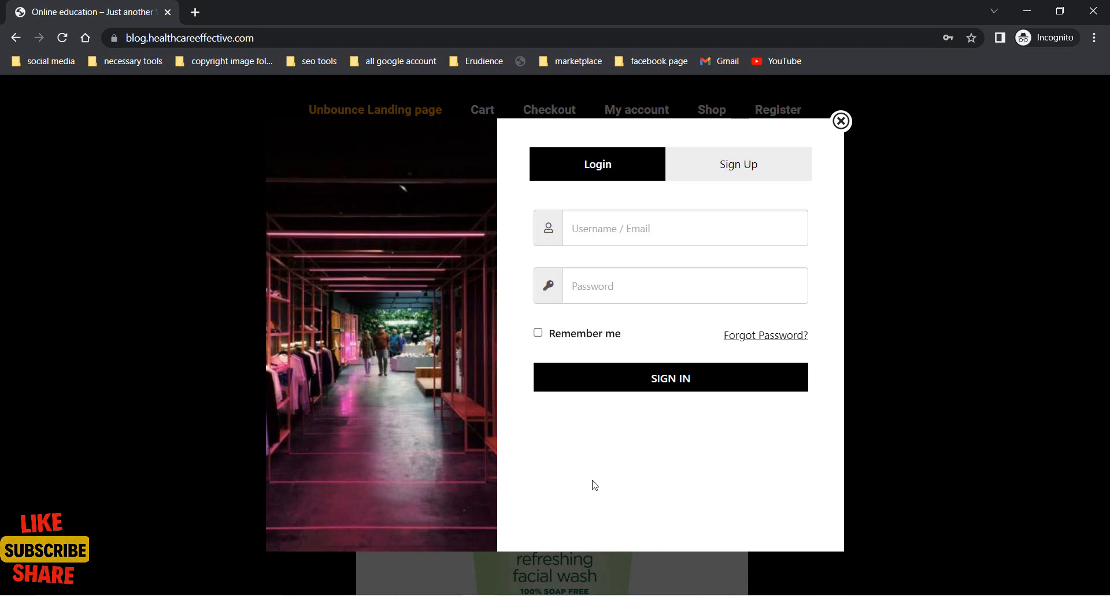
left_click(841, 121)
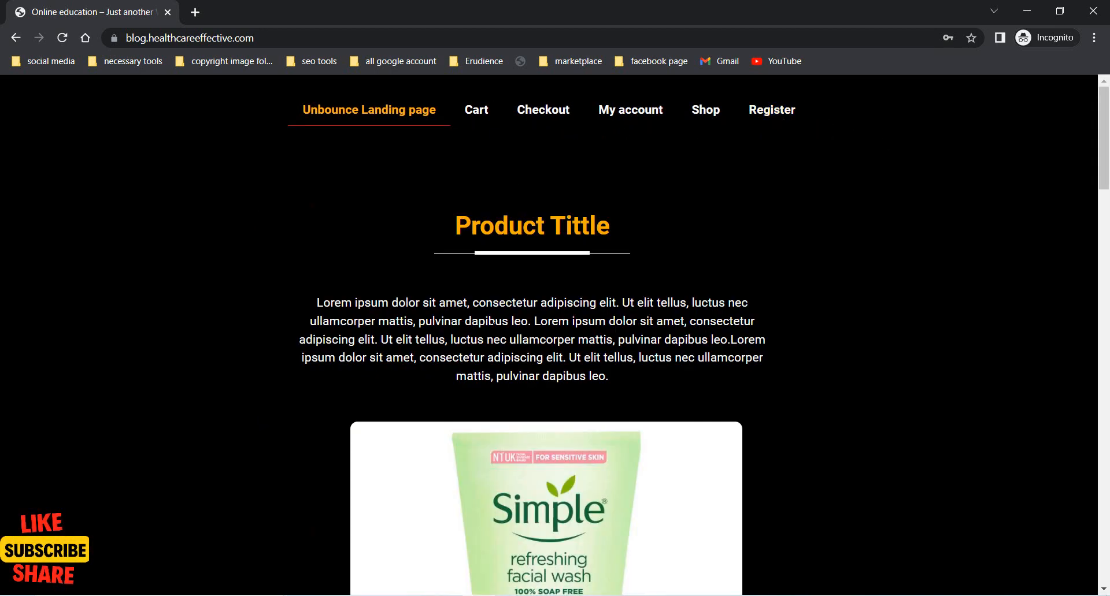
- Return to the regular window's menu editor, add the Login/Signup Popup plugin's Logout item to Menu 1, and save the menu
mouse_move(483, 595)
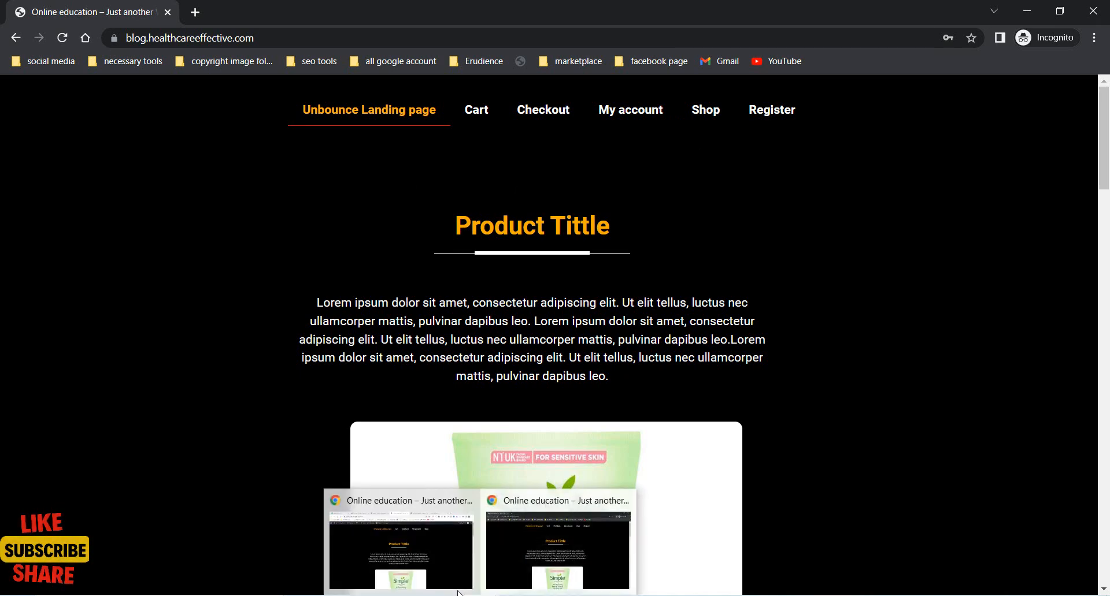
left_click(417, 548)
left_click(226, 12)
scroll(268, 400, "down", 2)
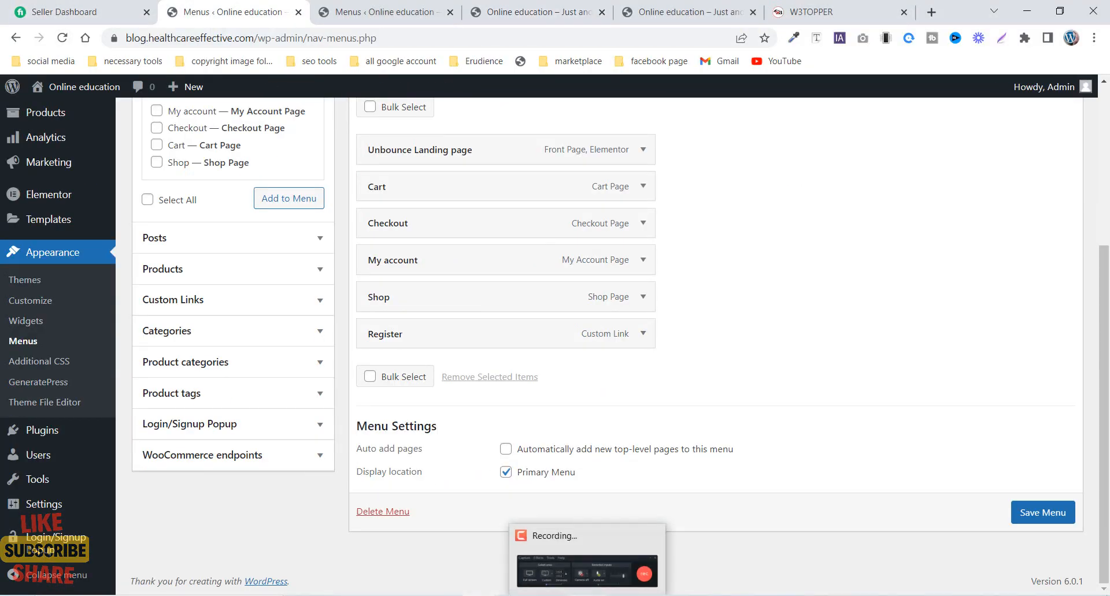
left_click(237, 425)
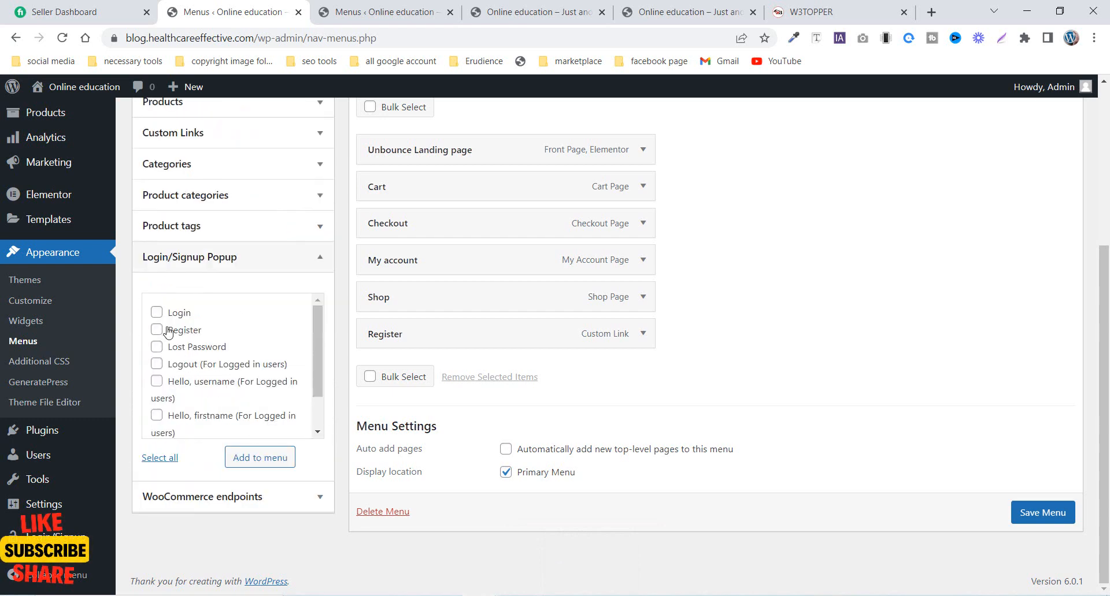
scroll(159, 332, "down", 1)
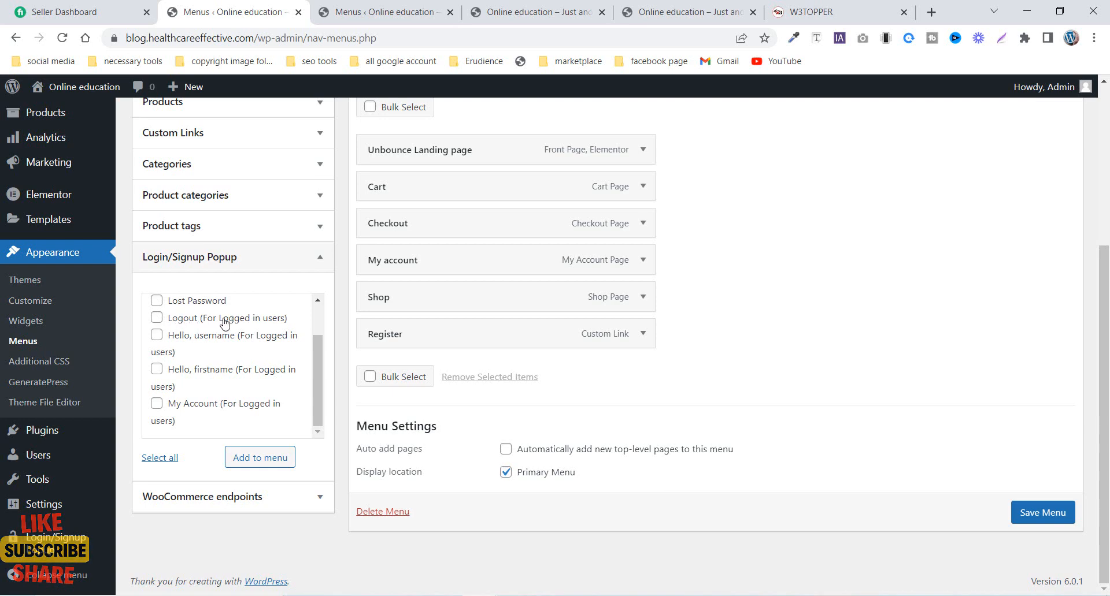
left_click(157, 317)
left_click(248, 465)
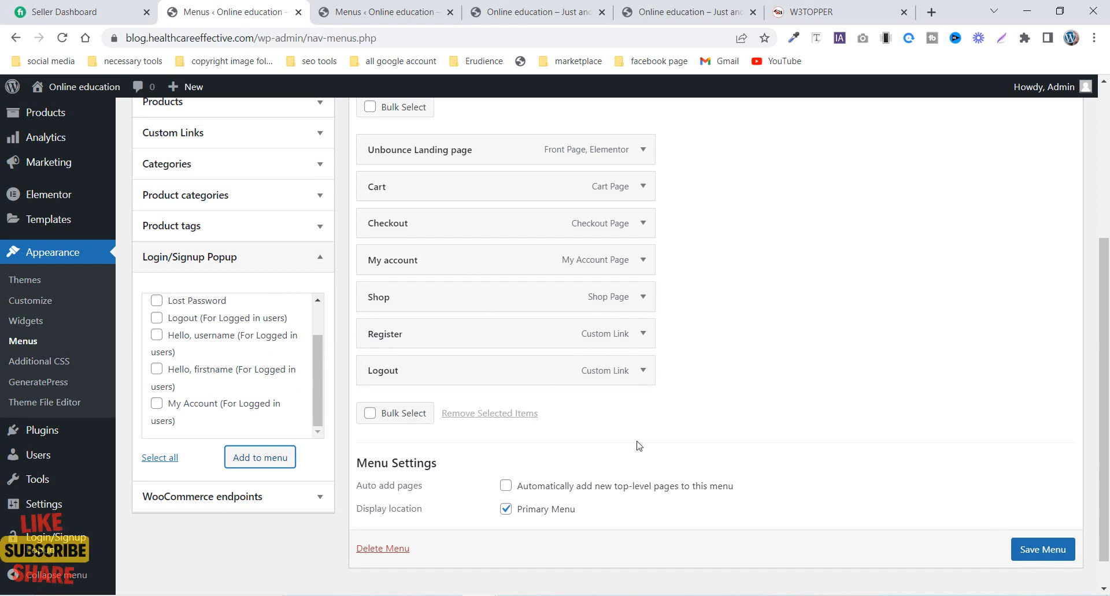
scroll(1047, 561, "down", 1)
left_click(1042, 540)
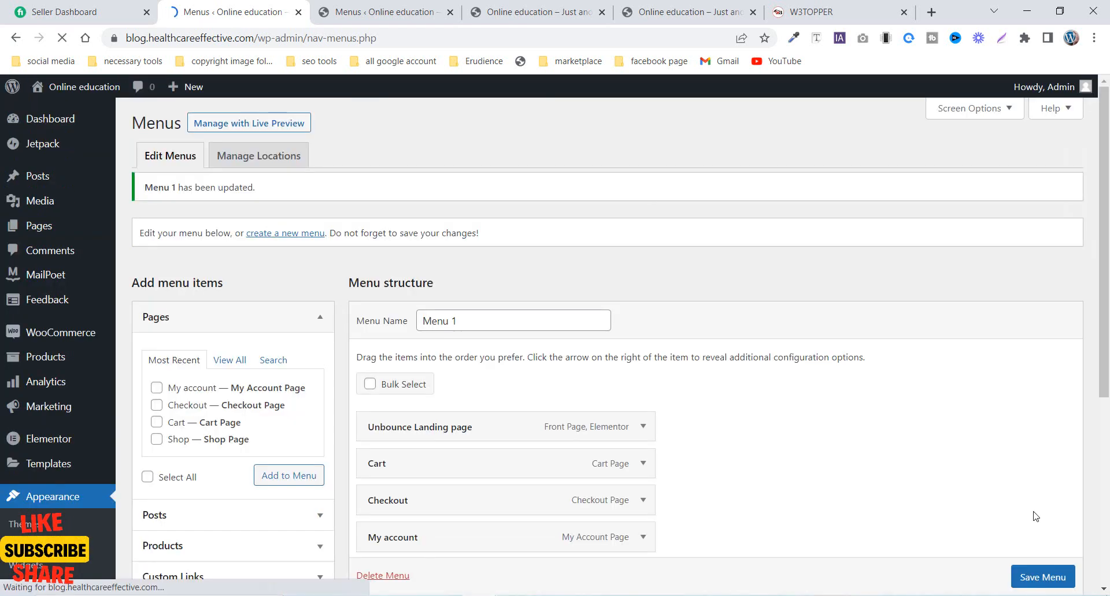
- Reload the site's front page in the regular window and log out through the new Logout menu item
left_click(505, 18)
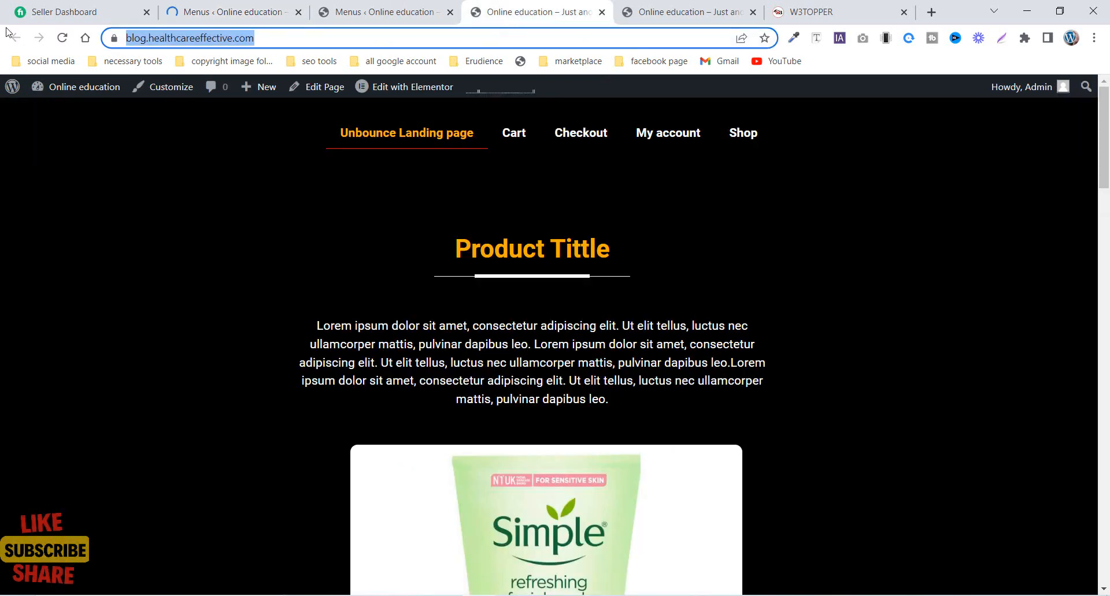
left_click(63, 38)
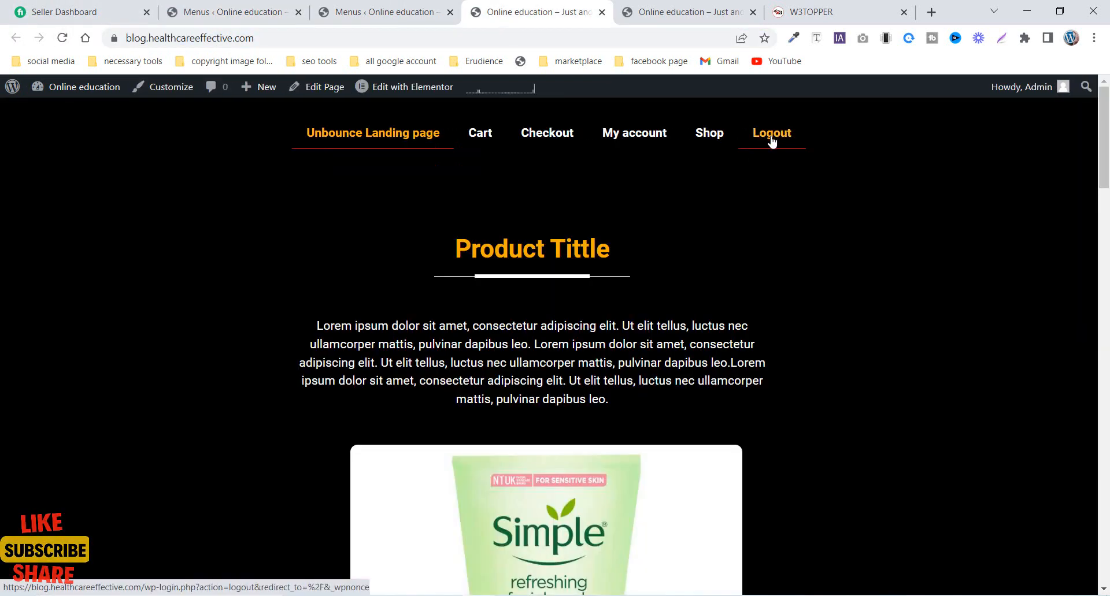
left_click(772, 141)
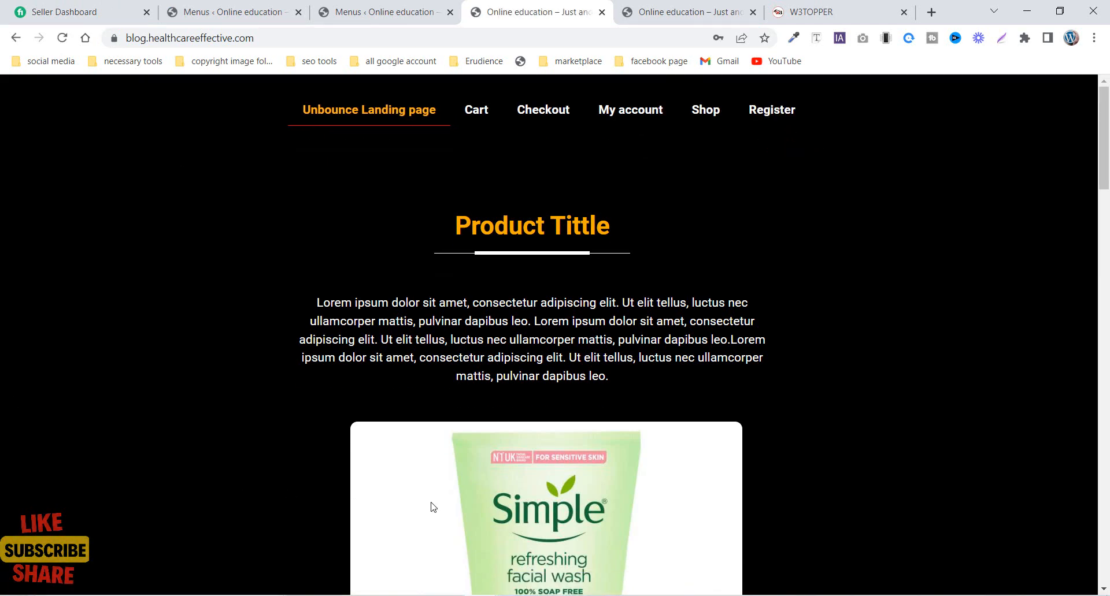
- Examine the Register popup's Sign Up and Login forms on the logged-out front page, and review the items in Menu 1
left_click(783, 115)
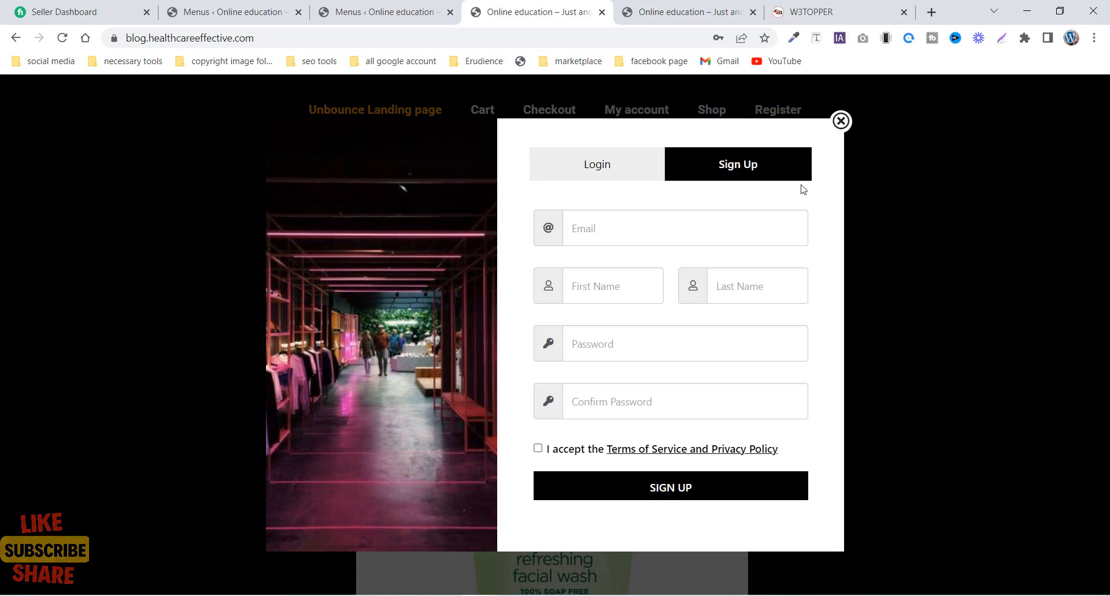
left_click(840, 120)
left_click(382, 11)
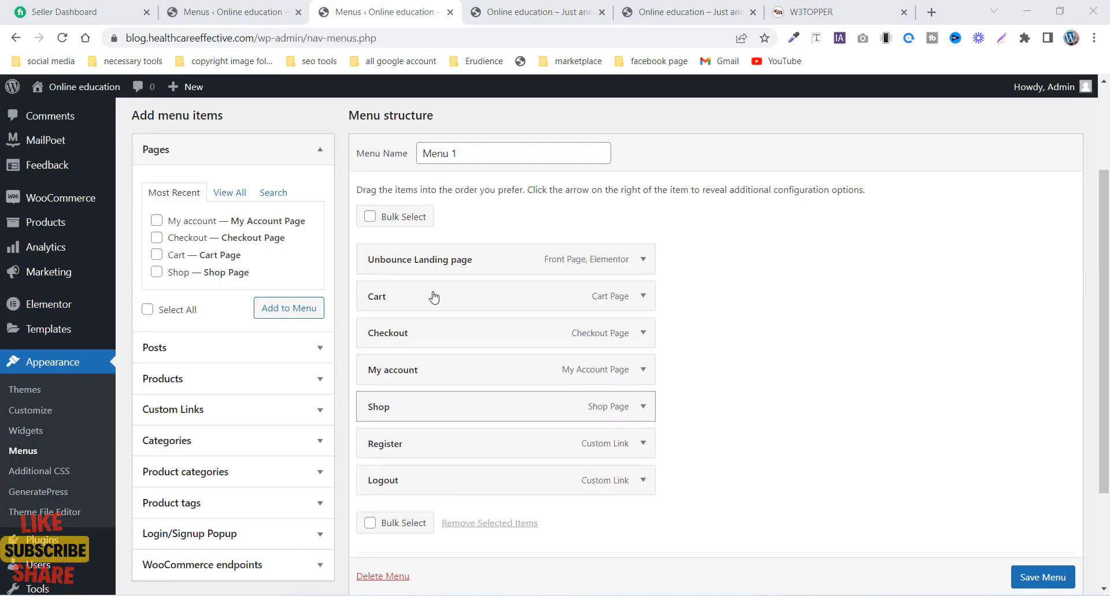
left_click(532, 16)
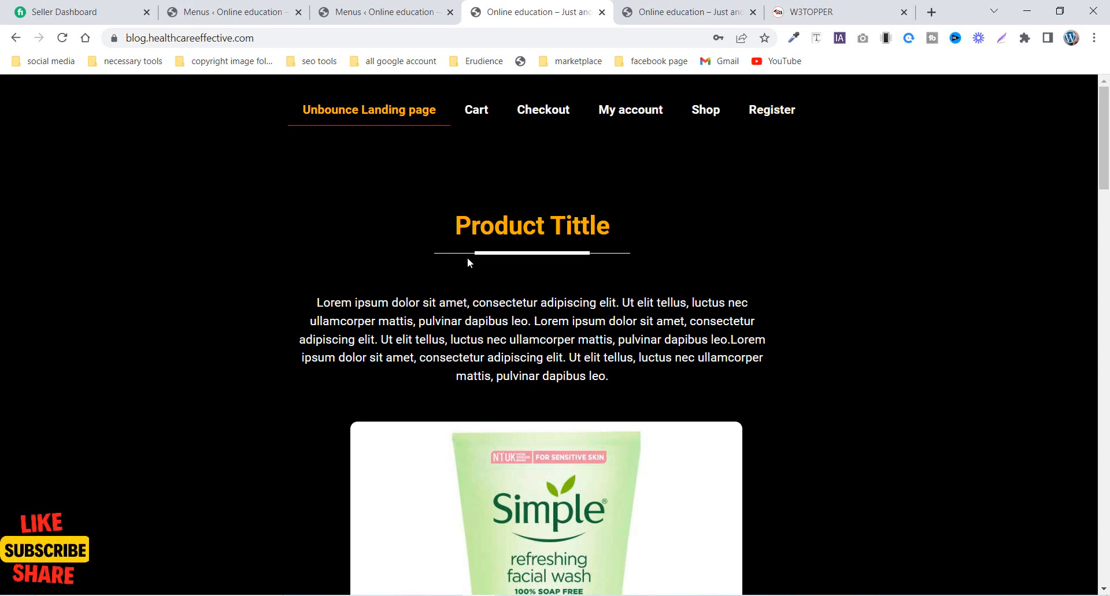
left_click(771, 118)
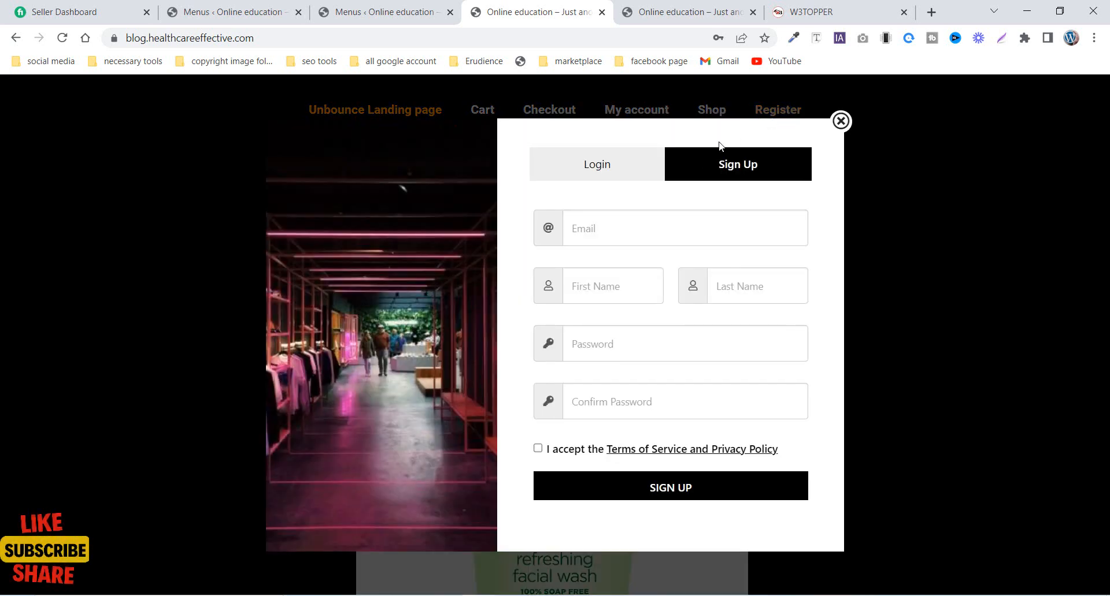
left_click(591, 169)
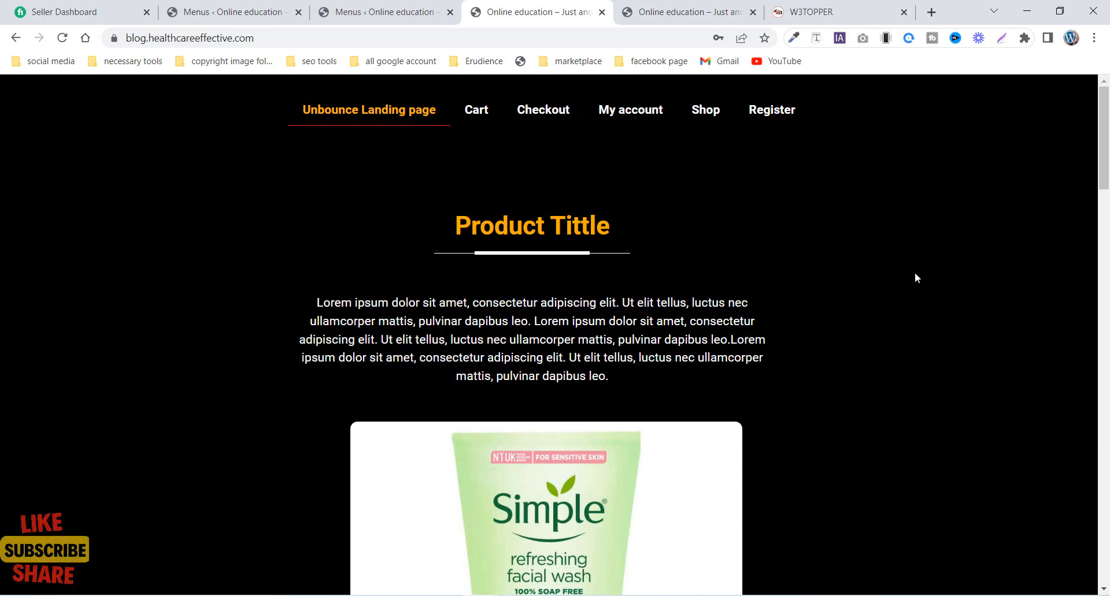
left_click(782, 117)
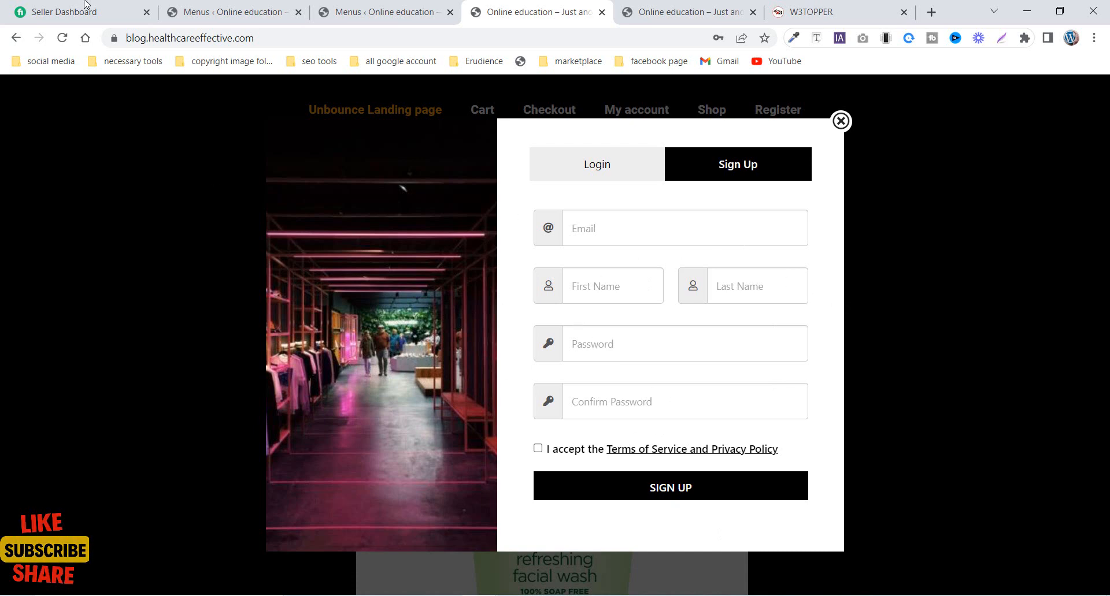
- Open the Login/Signup Popup plugin's settings from the site's admin area and review the general options
left_click(255, 19)
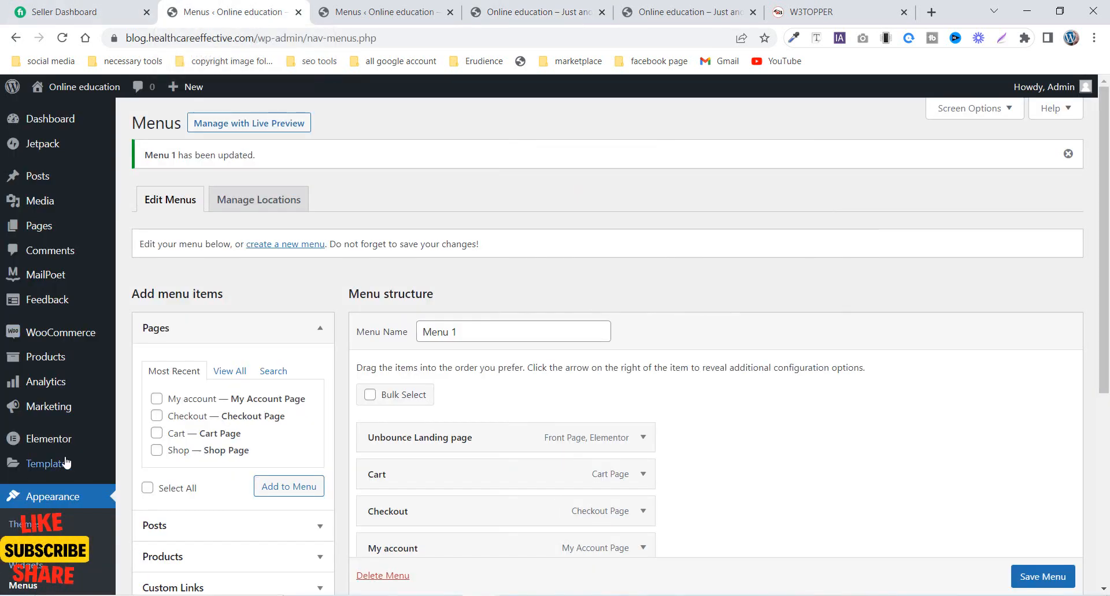
scroll(19, 520, "down", 3)
scroll(19, 520, "down", 2)
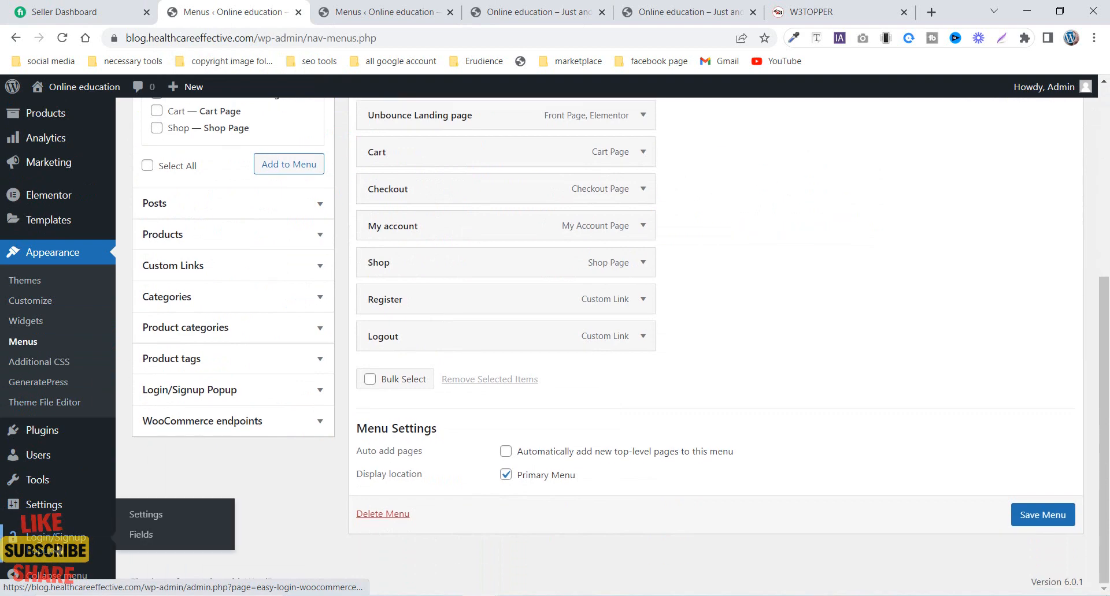
left_click(34, 538)
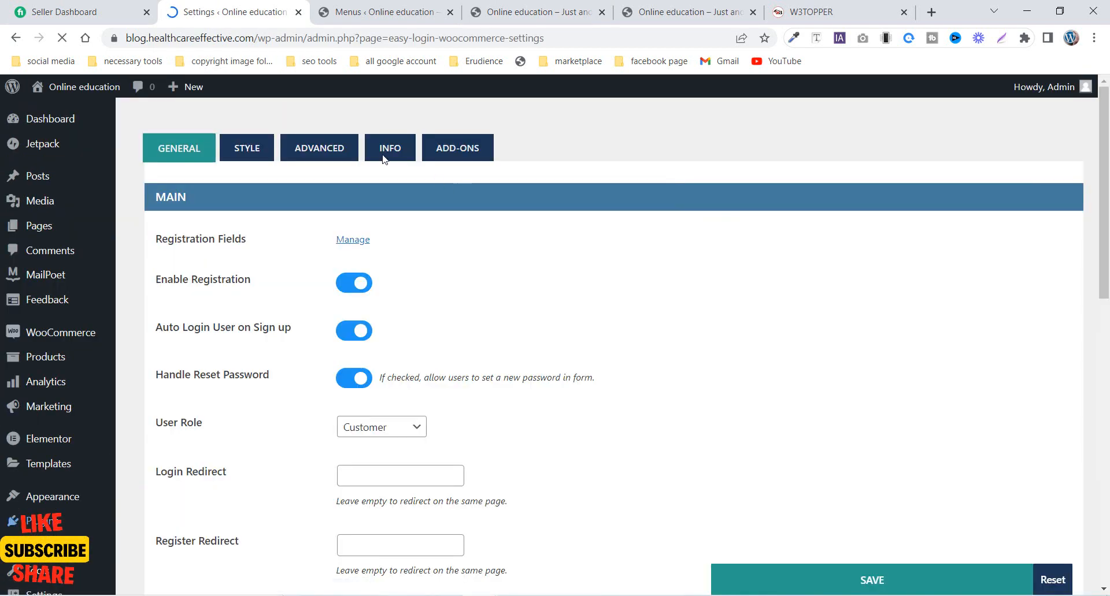
scroll(260, 403, "down", 7)
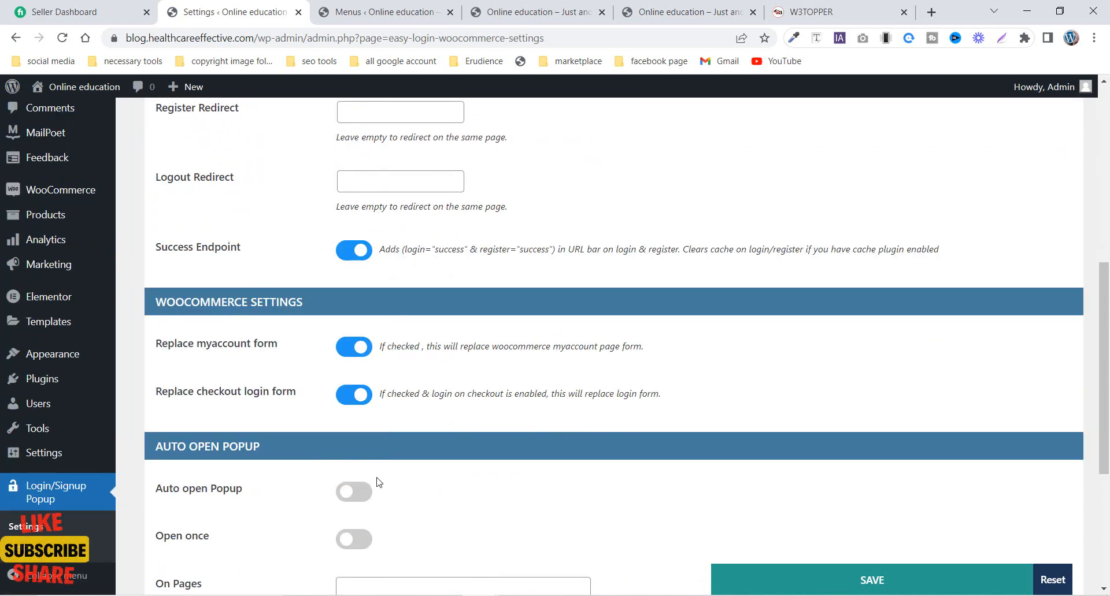
scroll(421, 429, "up", 8)
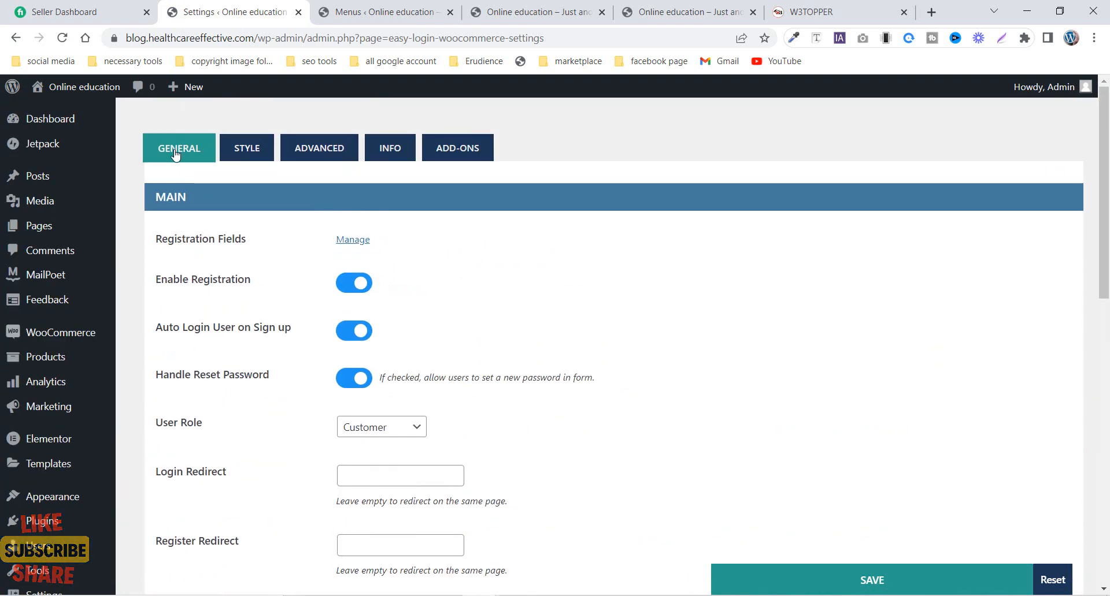
- Review the plugin's style settings for the popup, its sidebar image, buttons and form fields
left_click(241, 152)
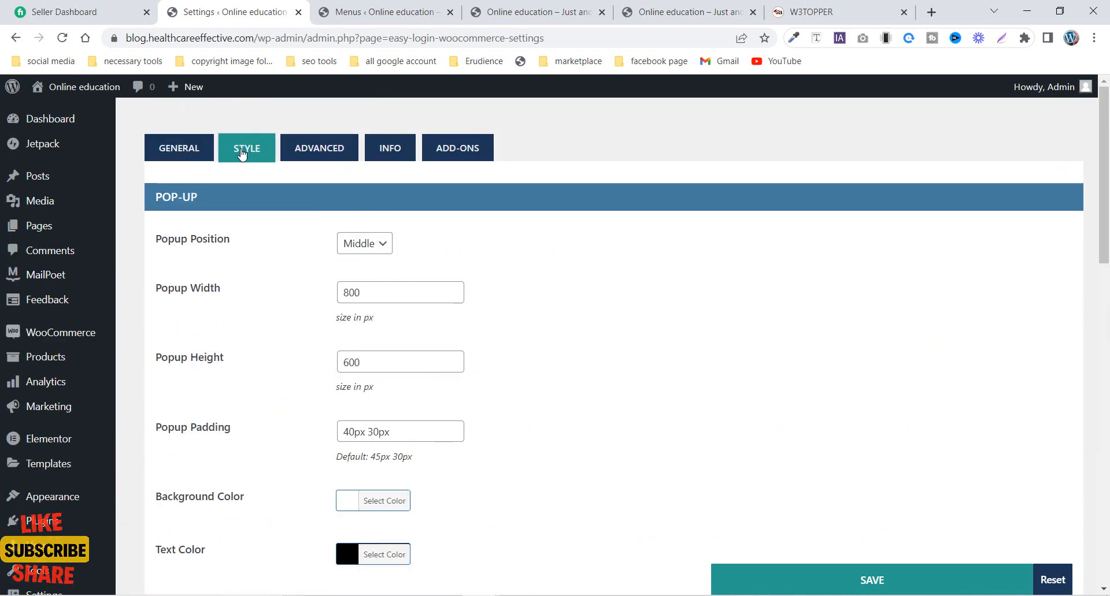
scroll(248, 398, "down", 15)
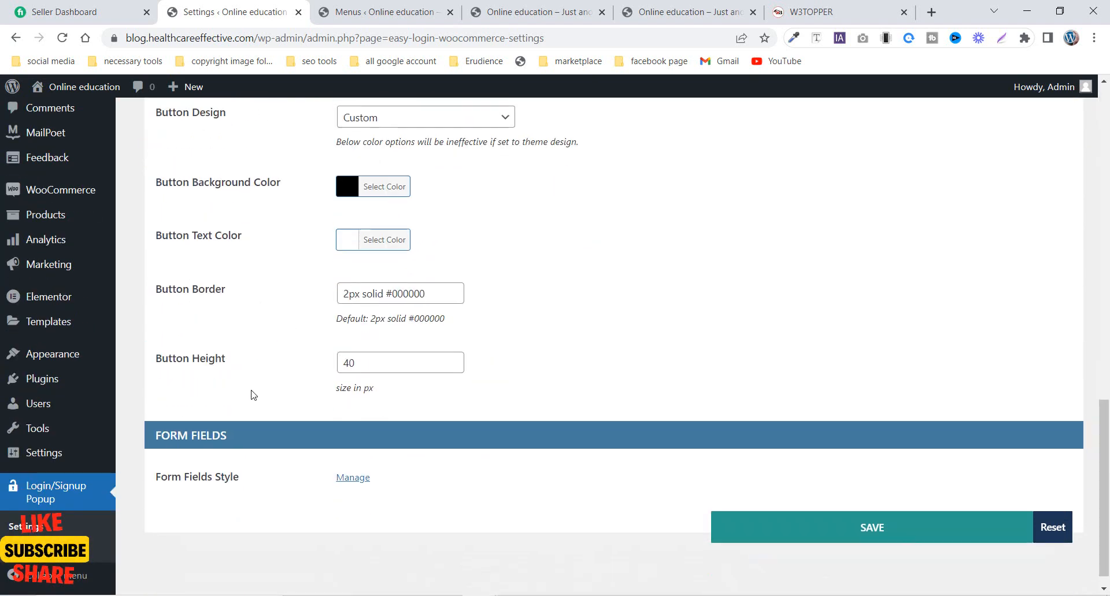
scroll(250, 391, "up", 7)
scroll(393, 234, "up", 5)
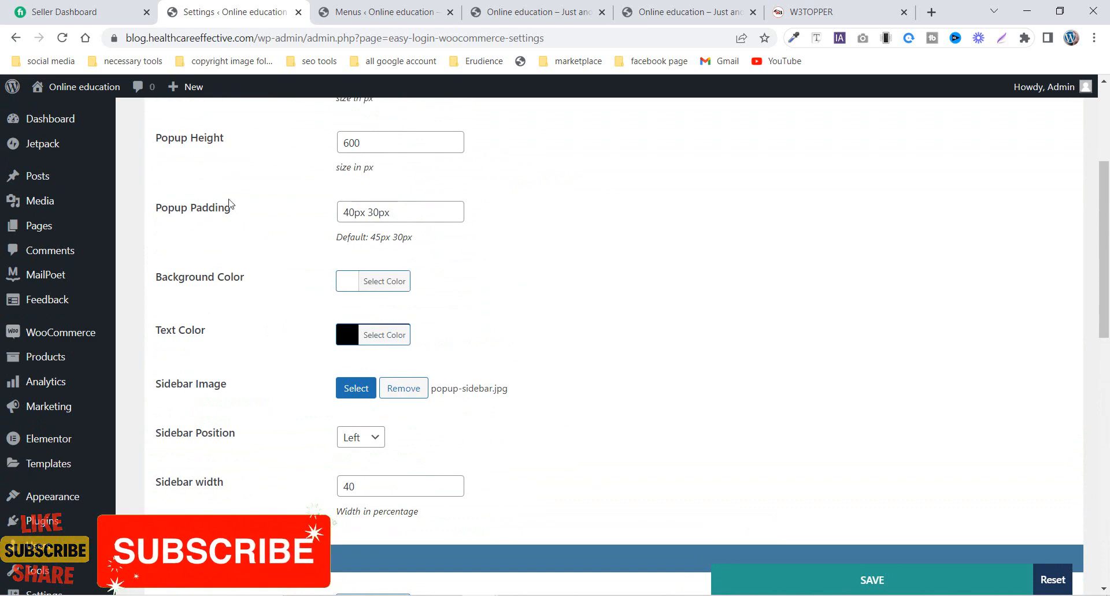
scroll(300, 390, "up", 4)
scroll(289, 411, "down", 15)
- Inspect the email and first name fields of the front page's sign-up popup, and return to the plugin's style settings
left_click(685, 11)
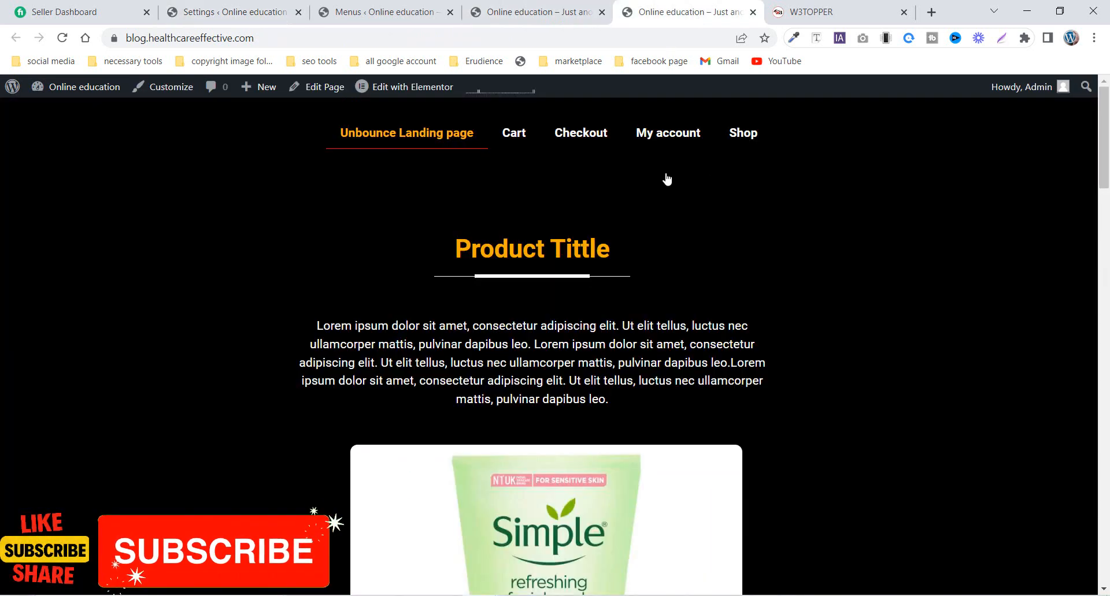
left_click(581, 8)
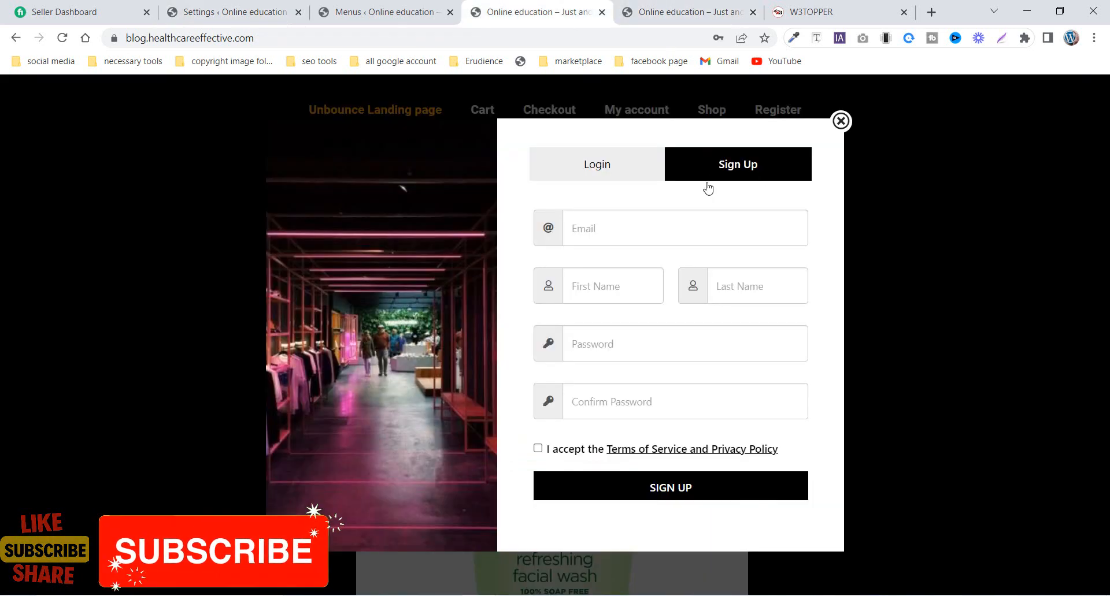
left_click(589, 232)
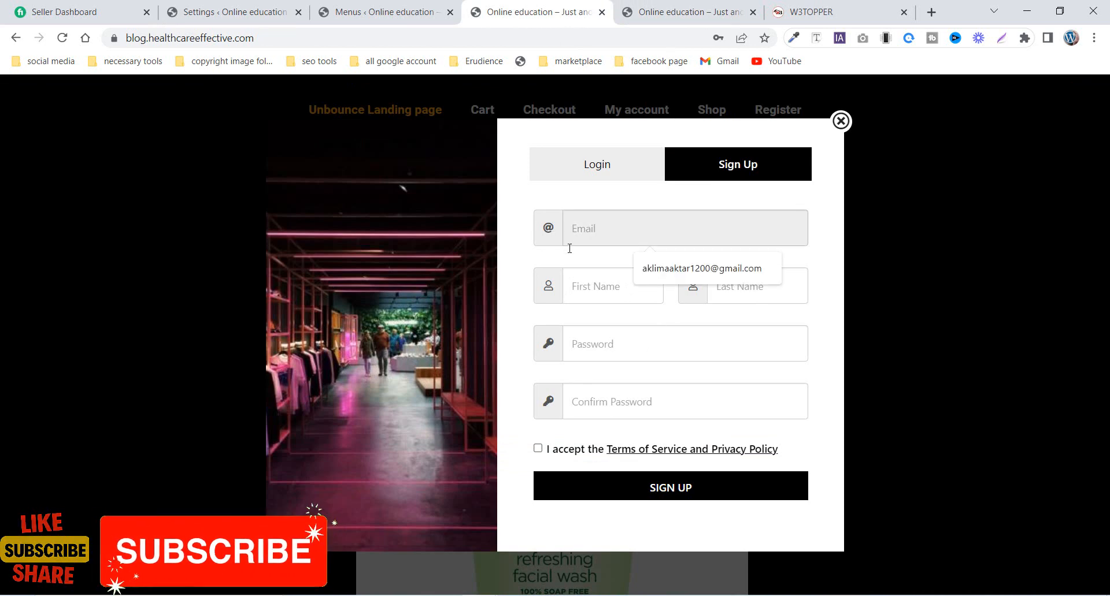
left_click(616, 283)
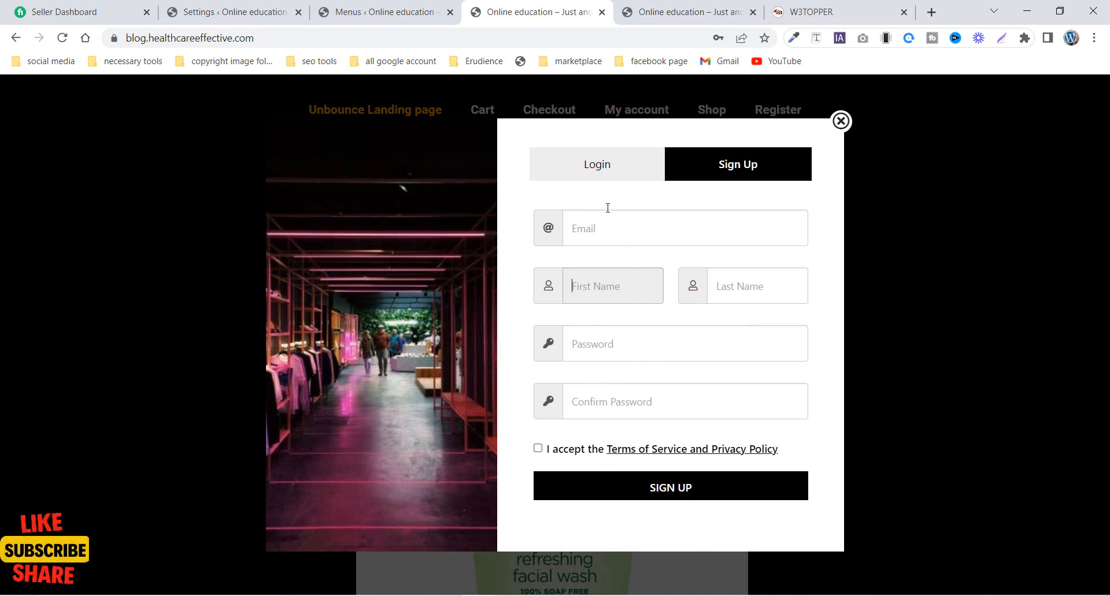
left_click(676, 12)
left_click(226, 12)
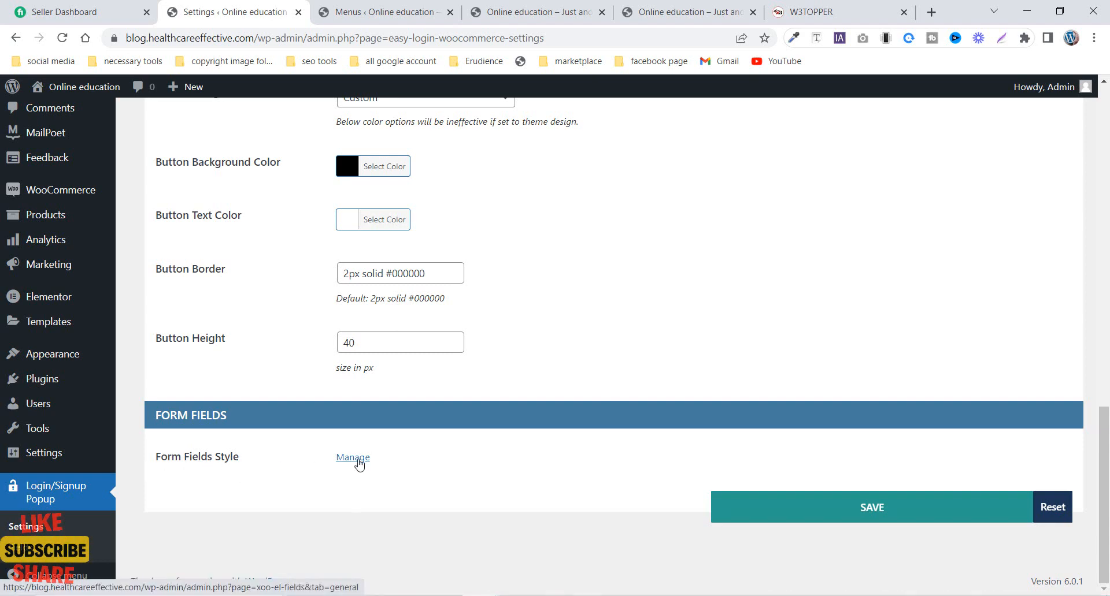
- Open the management page for the form fields' style and review the icon, border, margin and input color settings
left_click(355, 458)
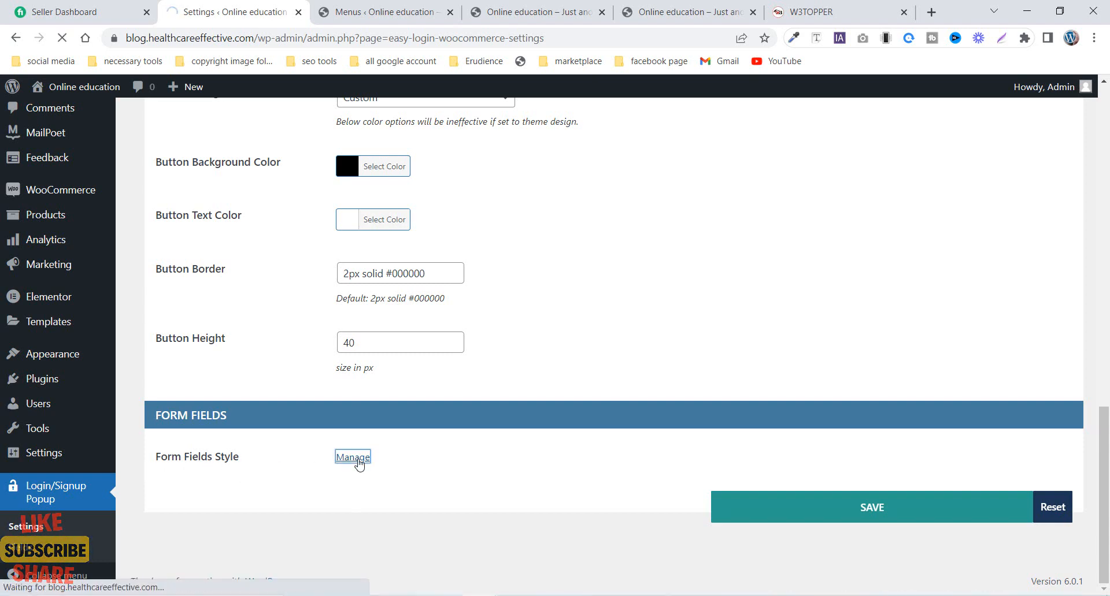
scroll(412, 392, "down", 4)
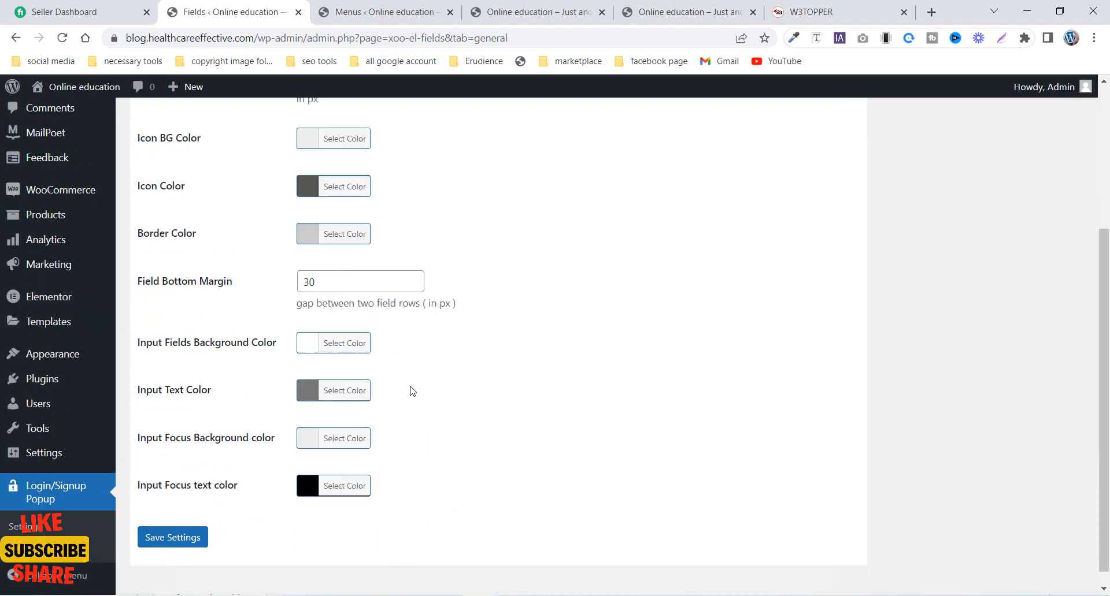
scroll(412, 391, "down", 1)
scroll(257, 370, "up", 5)
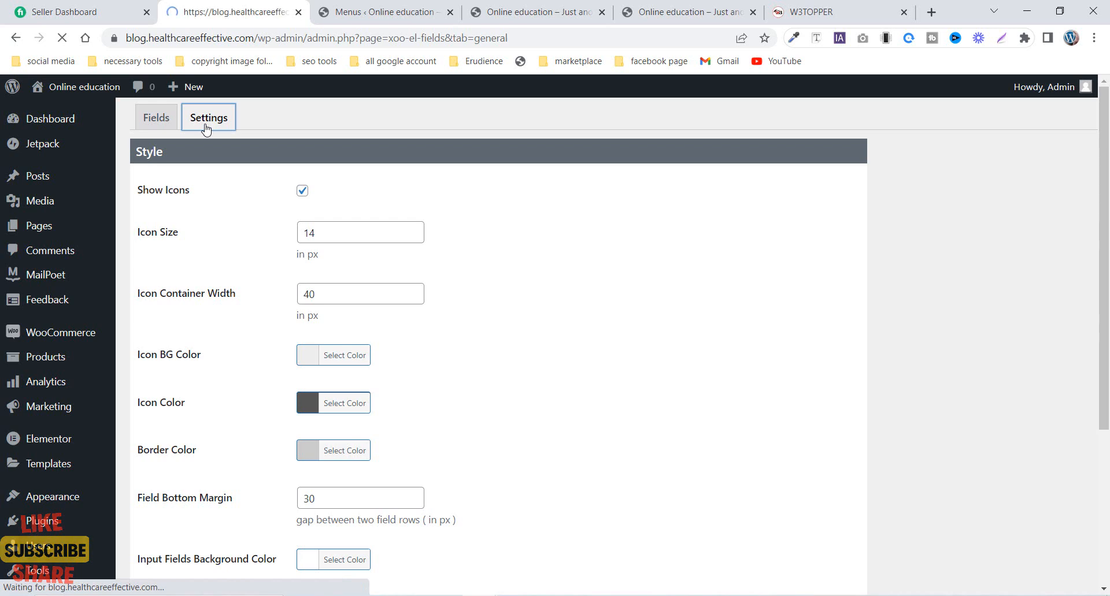
- Open the list of sign-up form fields and activate the User Name field
left_click(157, 116)
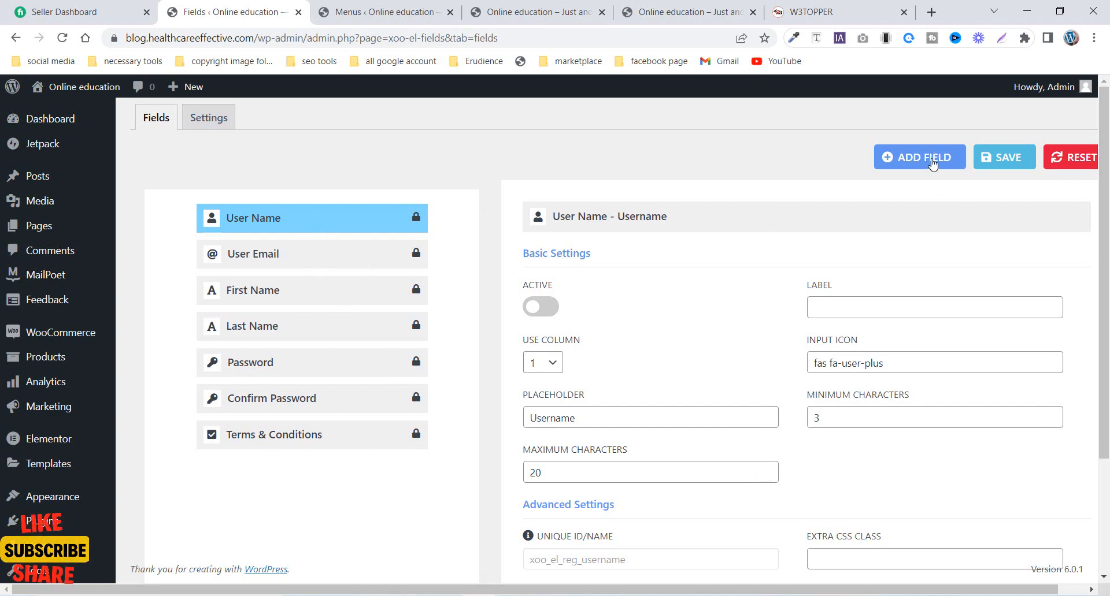
left_click(280, 227)
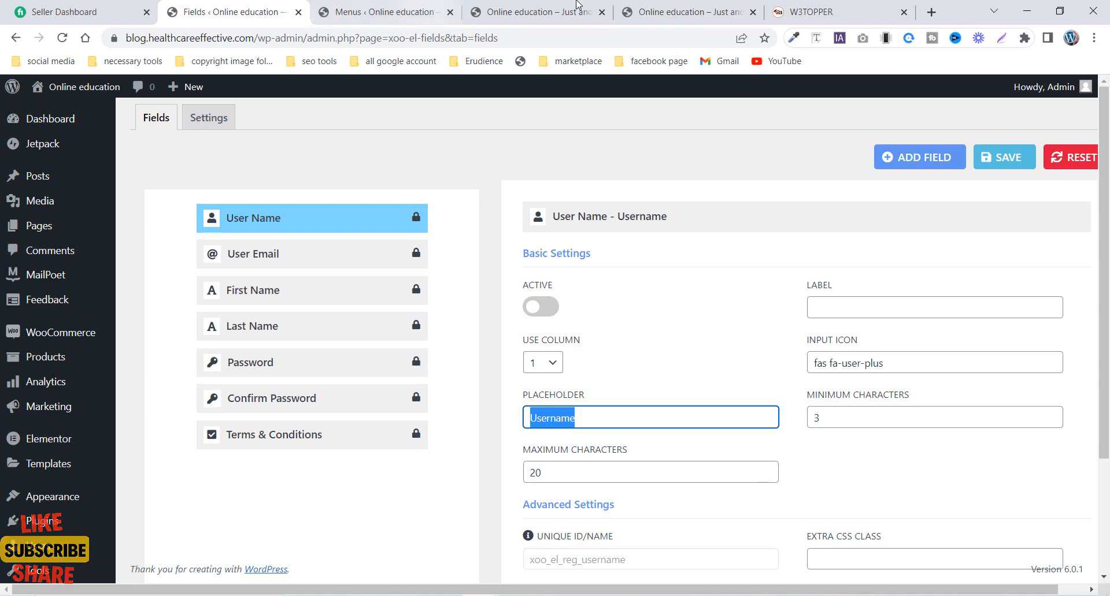
left_click(544, 305)
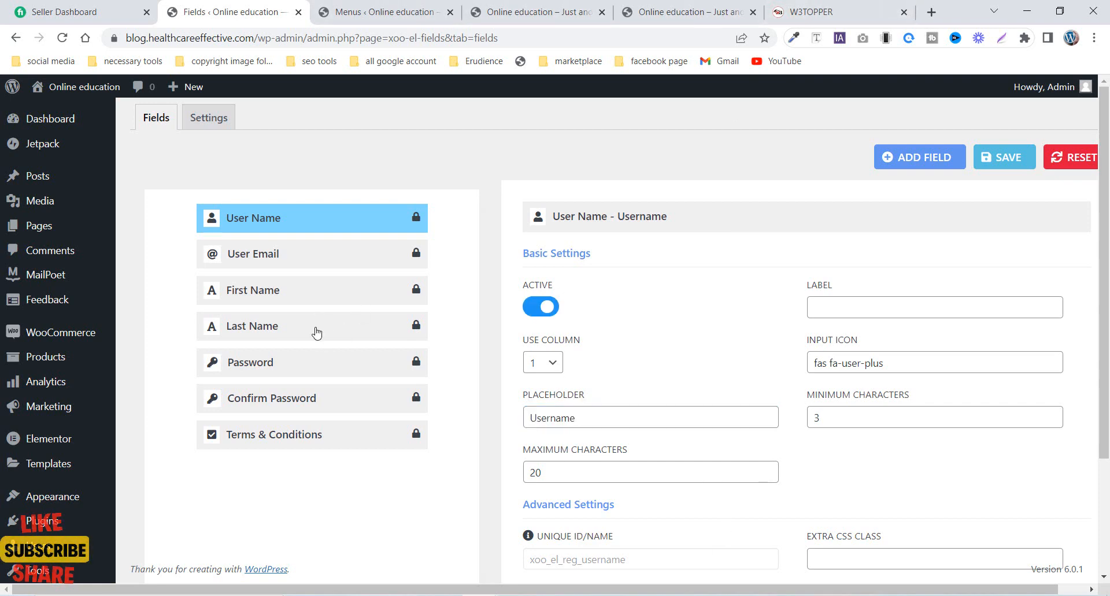
left_click(316, 333)
left_click(314, 232)
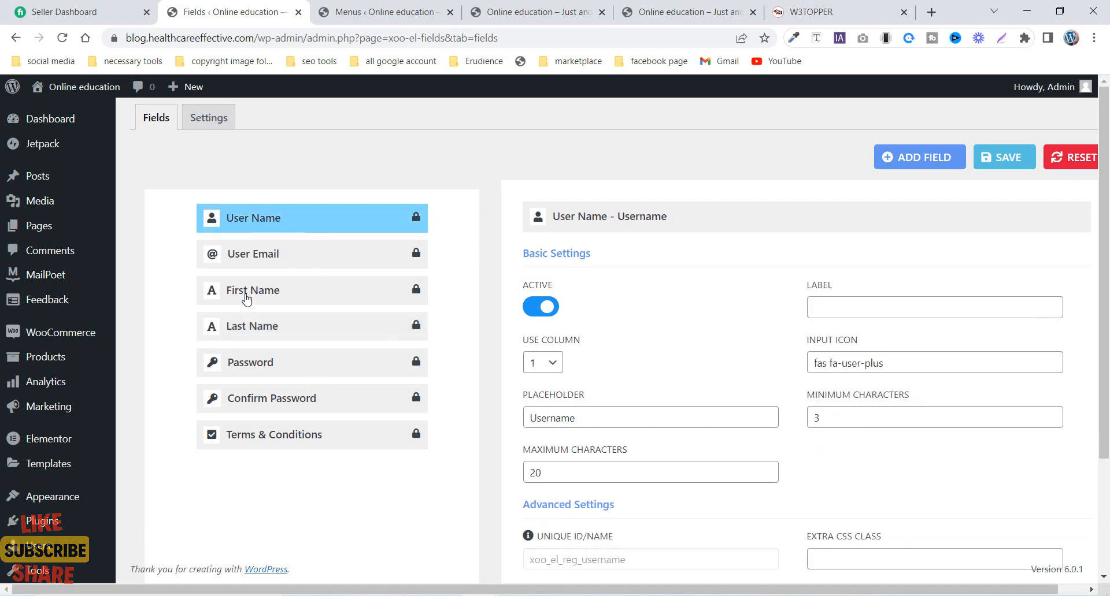
- Try switching the Last Name field off and back on, and review its column width options and remaining settings
left_click(238, 319)
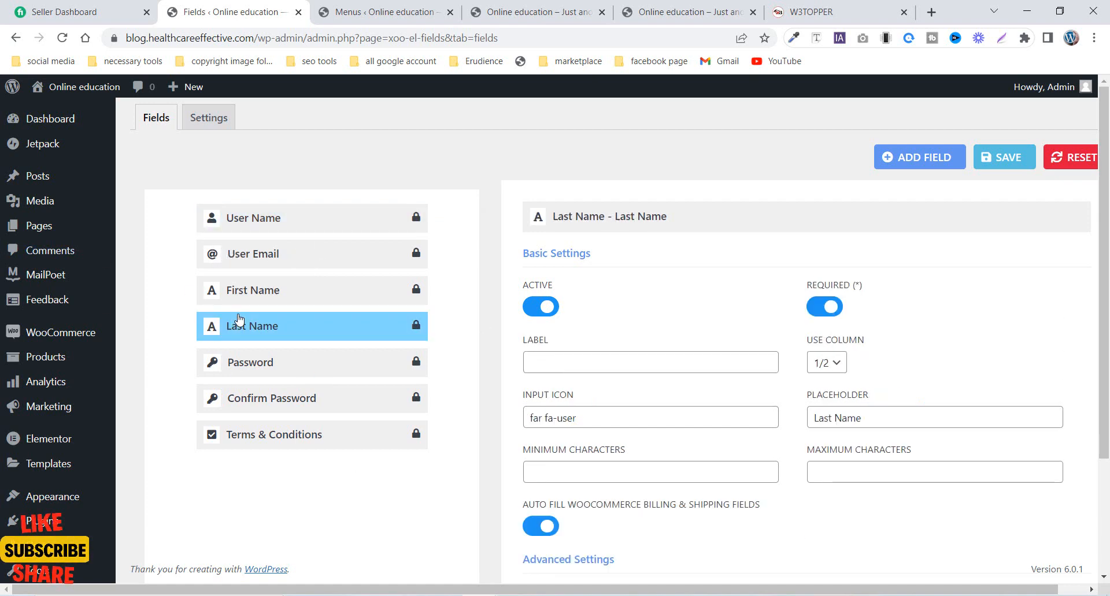
left_click(543, 311)
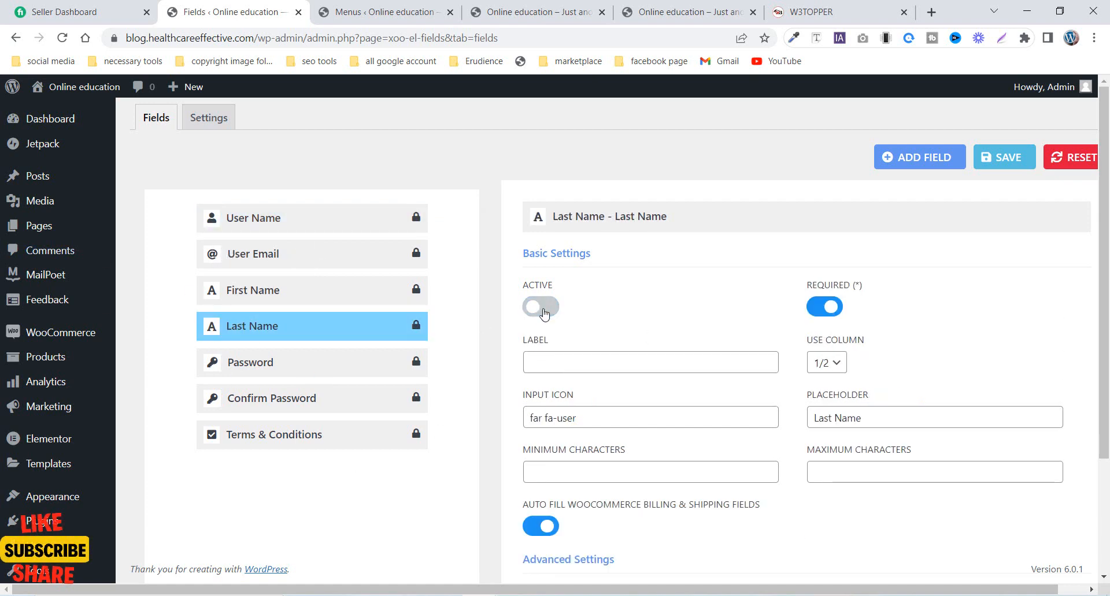
left_click(544, 311)
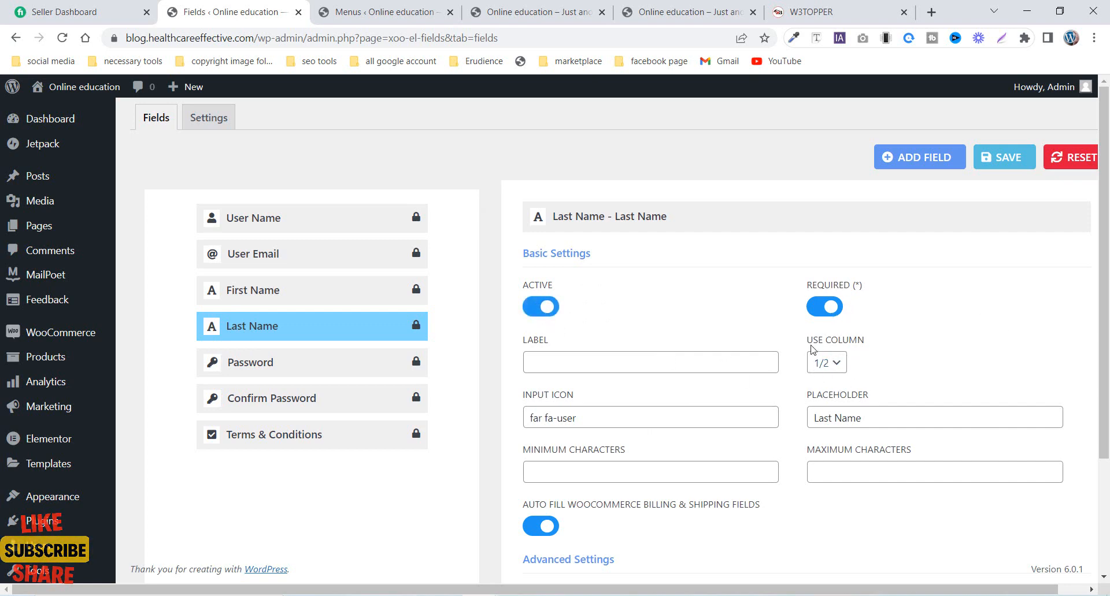
left_click(825, 363)
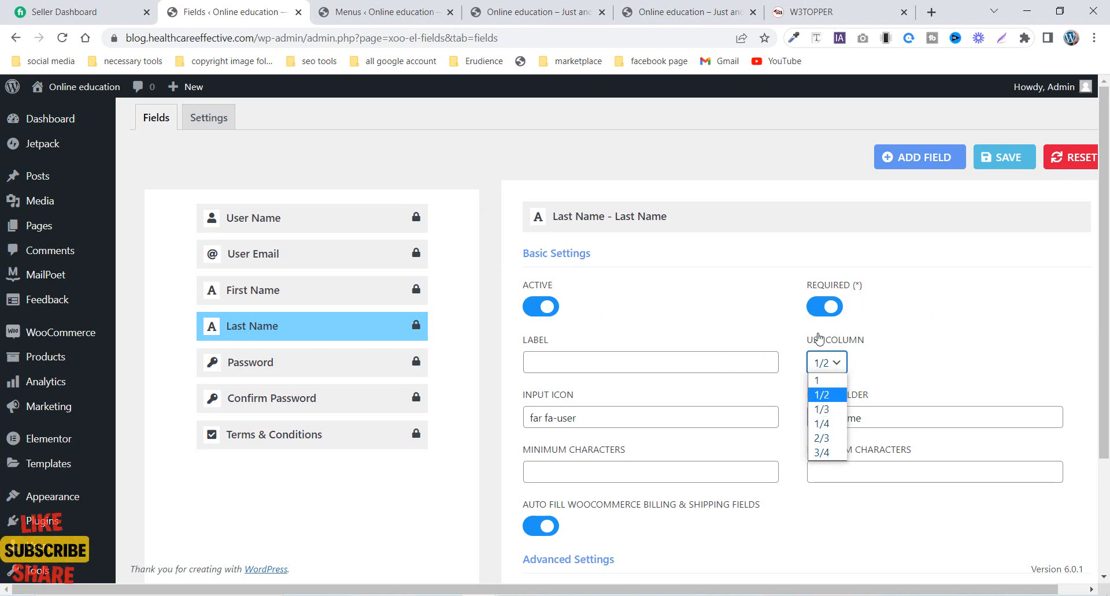
scroll(615, 249, "down", 2)
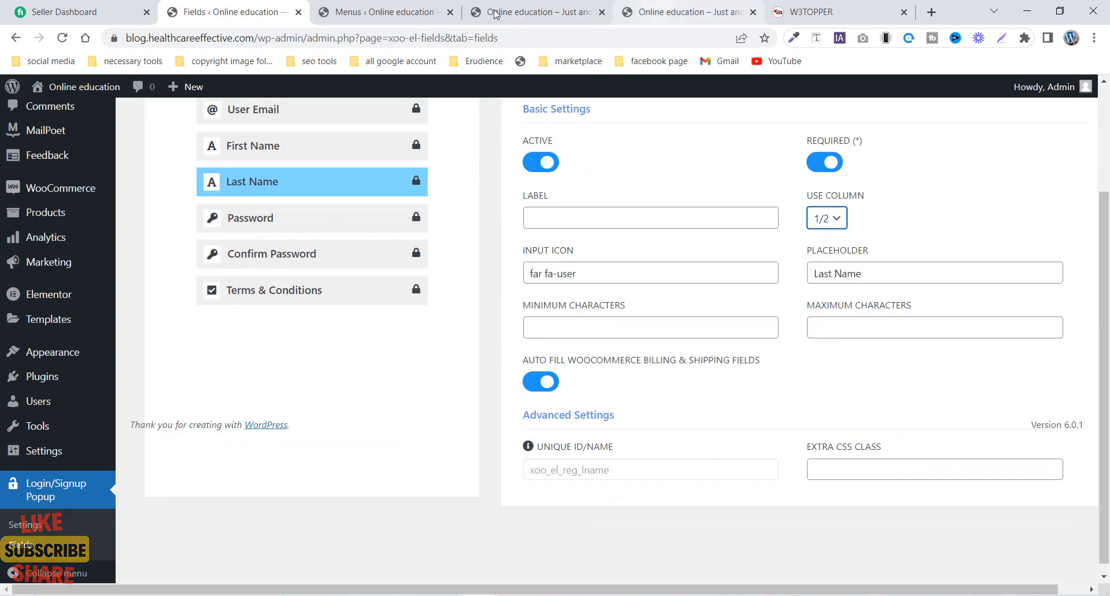
- Check the front page in its logged-out and logged-in versions, and reopen the Register popup's Sign Up form on the logged-out page
left_click(509, 12)
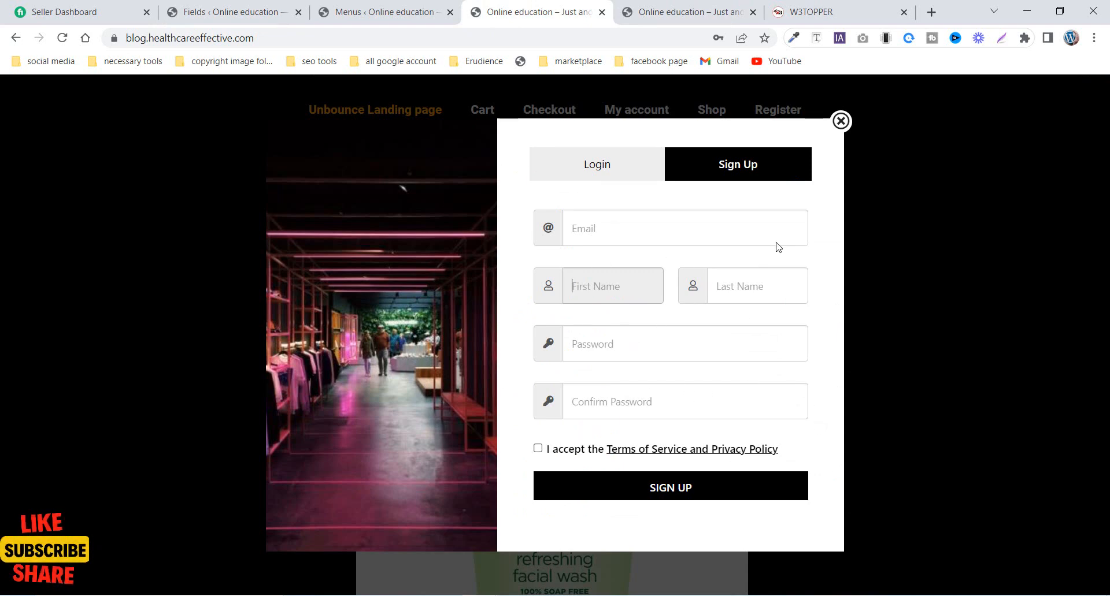
left_click(840, 122)
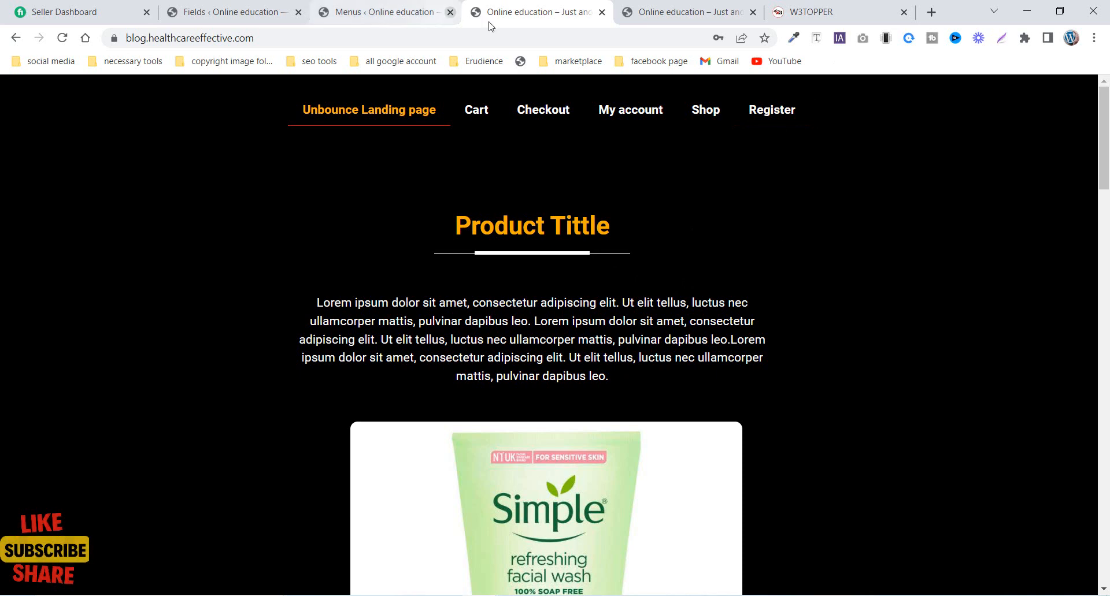
left_click(216, 7)
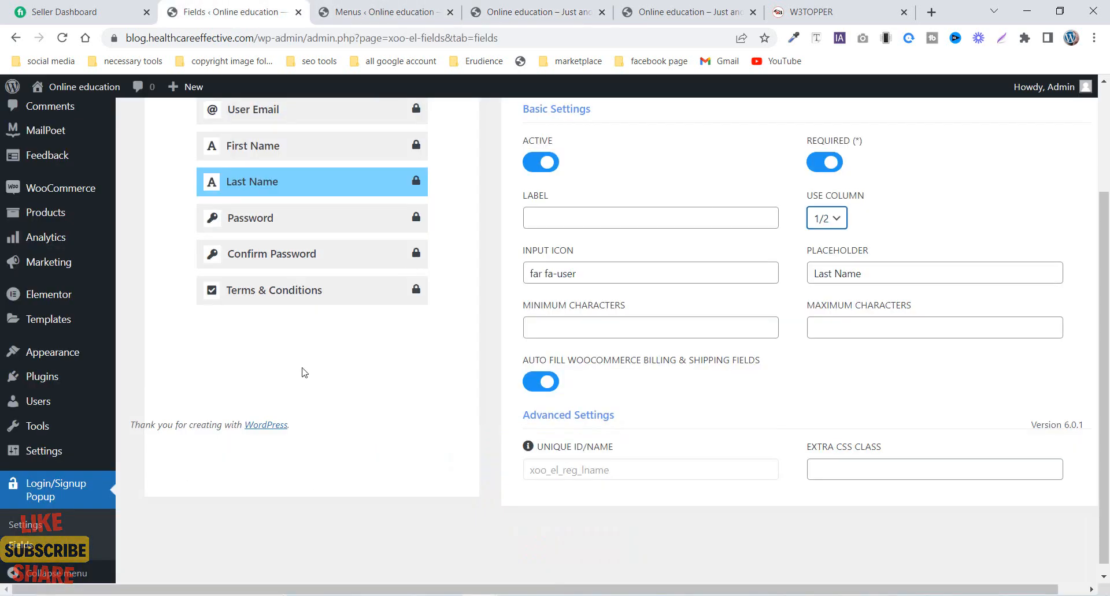
scroll(207, 422, "up", 3)
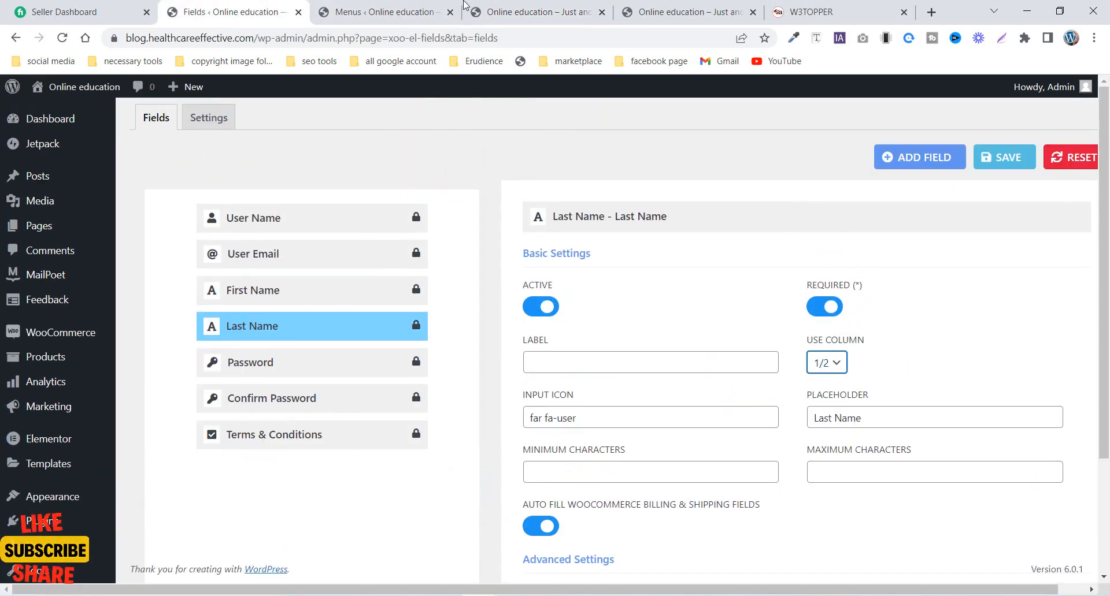
left_click(633, 13)
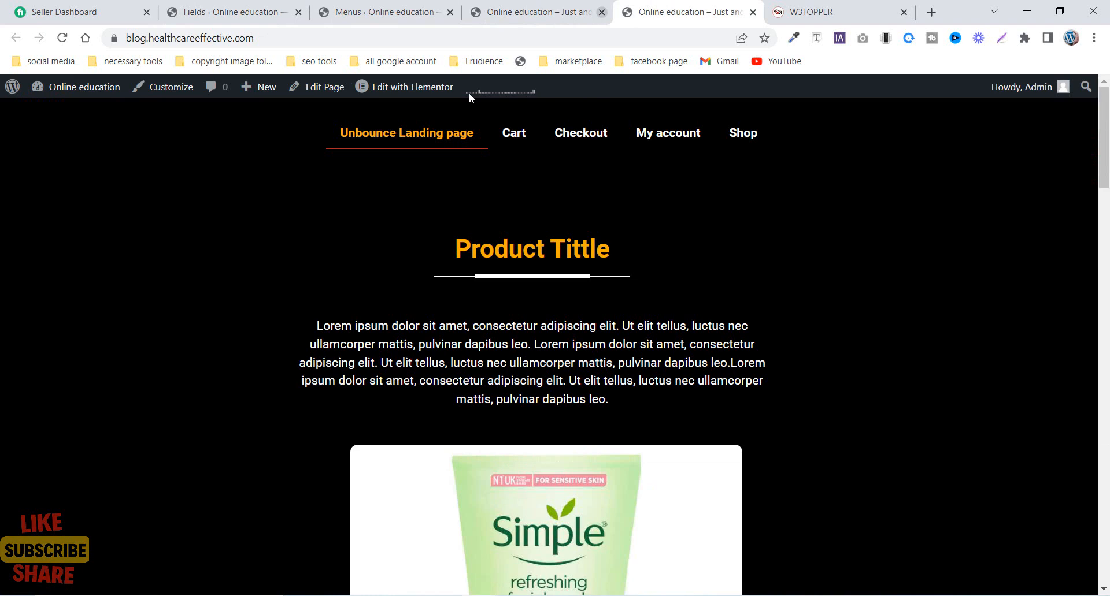
left_click(557, 6)
left_click(771, 109)
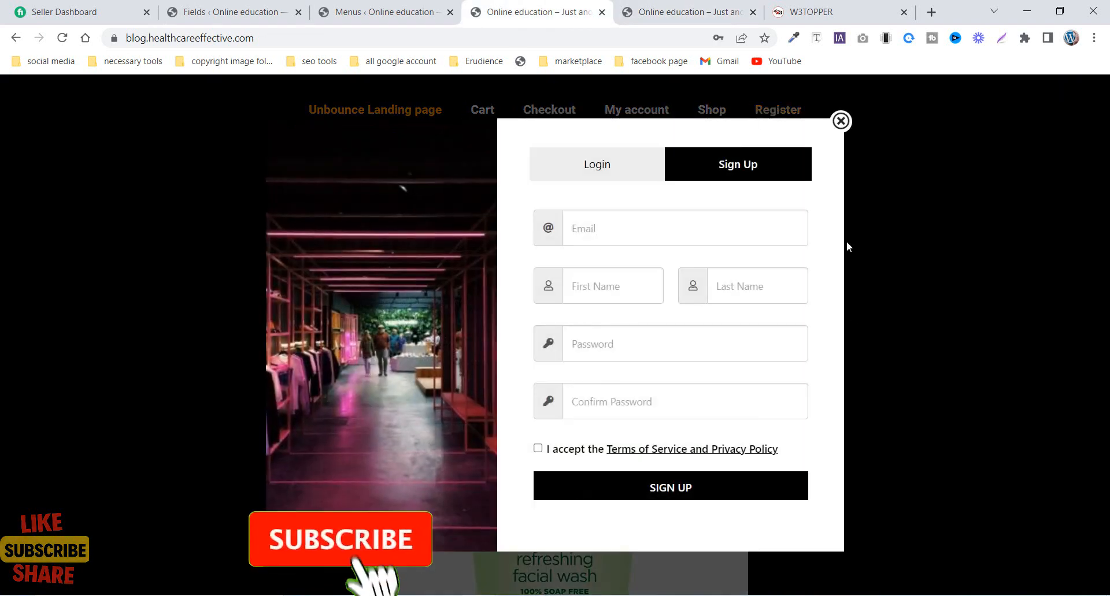